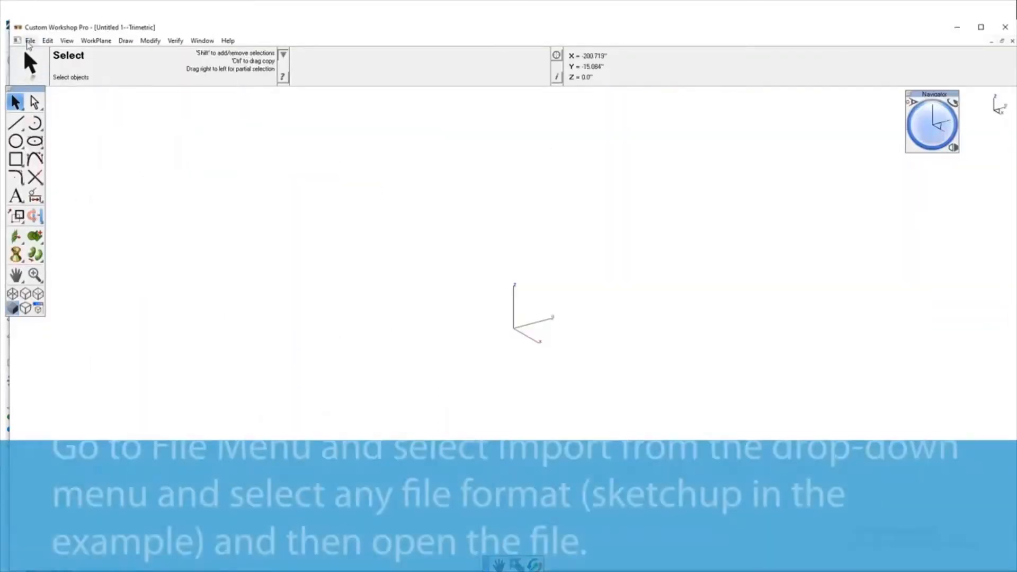
Import the SketchUp file Group_118.skp from the Desktop.
left_click(29, 41)
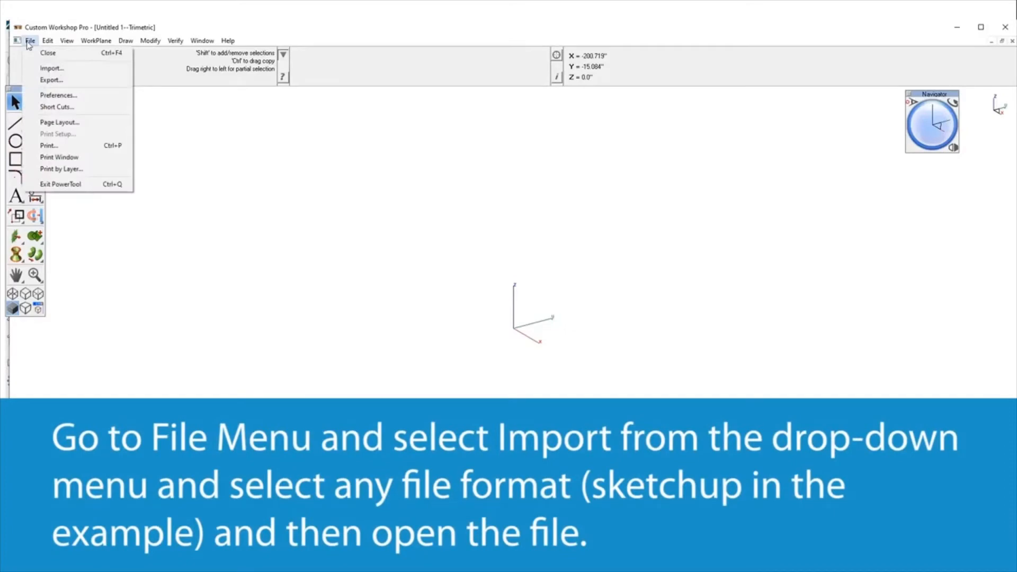
left_click(96, 73)
scroll(426, 316, "down", 2)
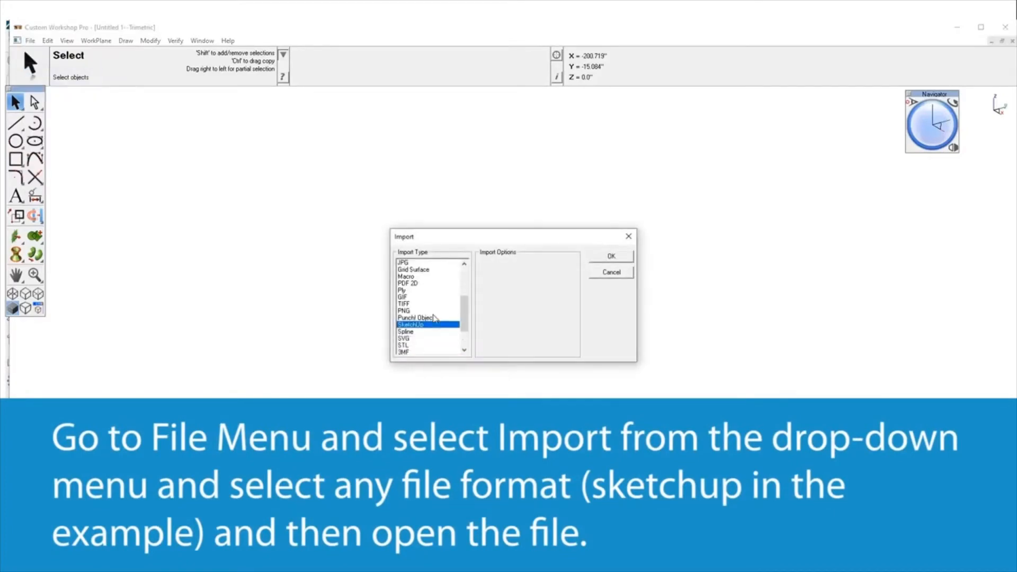
left_click(427, 311)
left_click(428, 306)
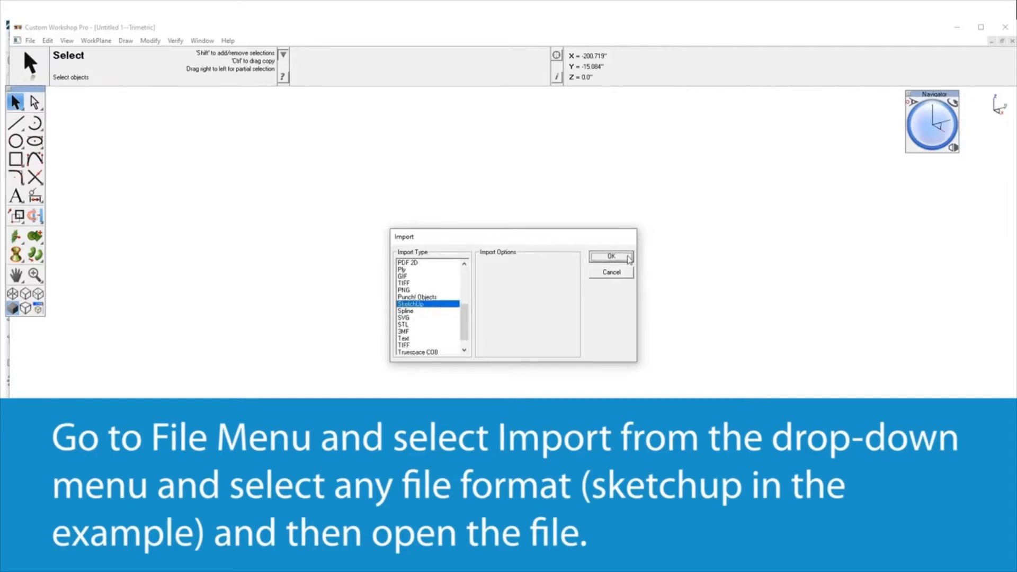
left_click(629, 258)
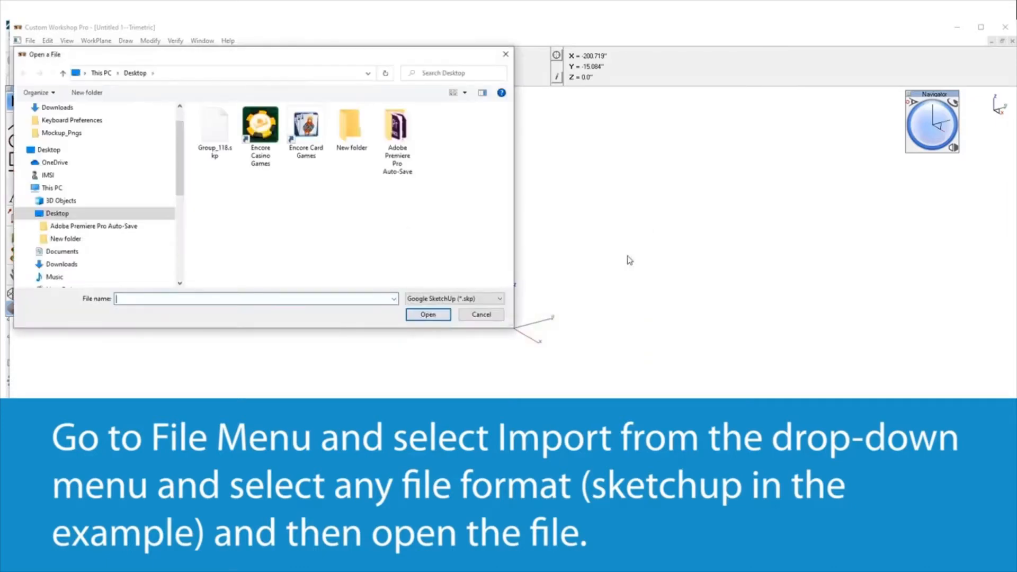
left_click(215, 130)
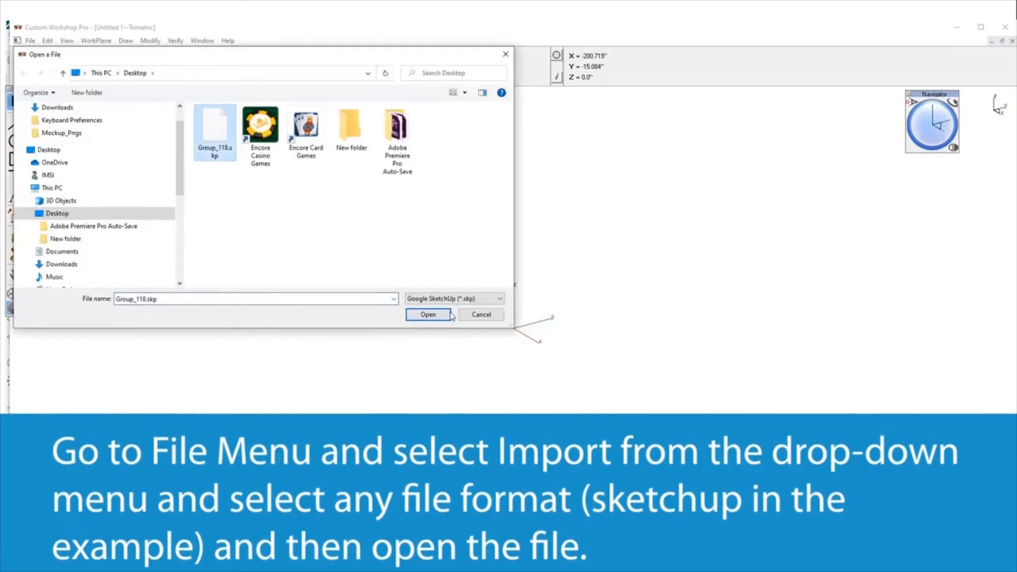
left_click(428, 315)
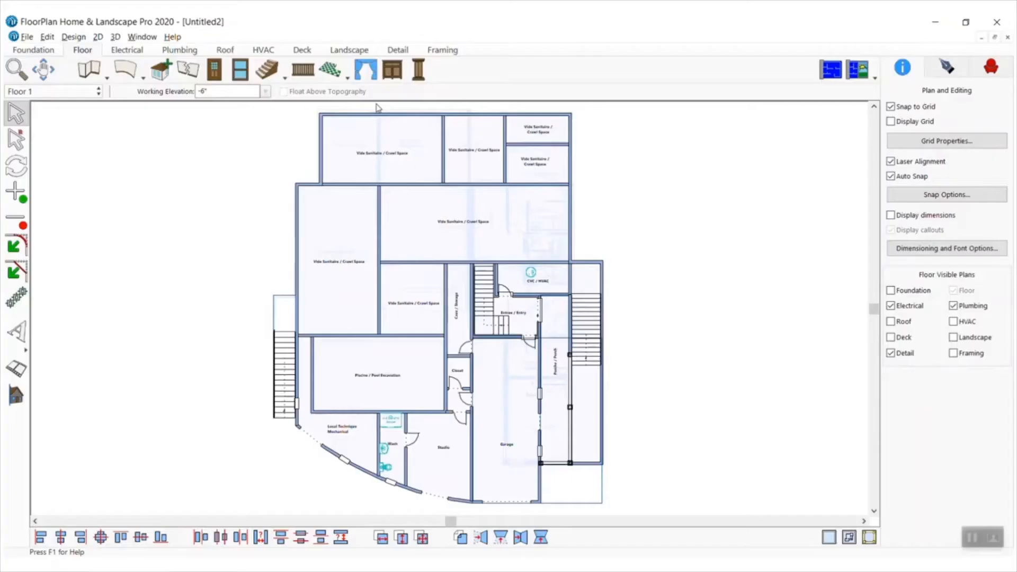
Draw a detail-plan callout with its line running outward from the upper-left corner of the top-left crawl space.
scroll(451, 313, "up", 5)
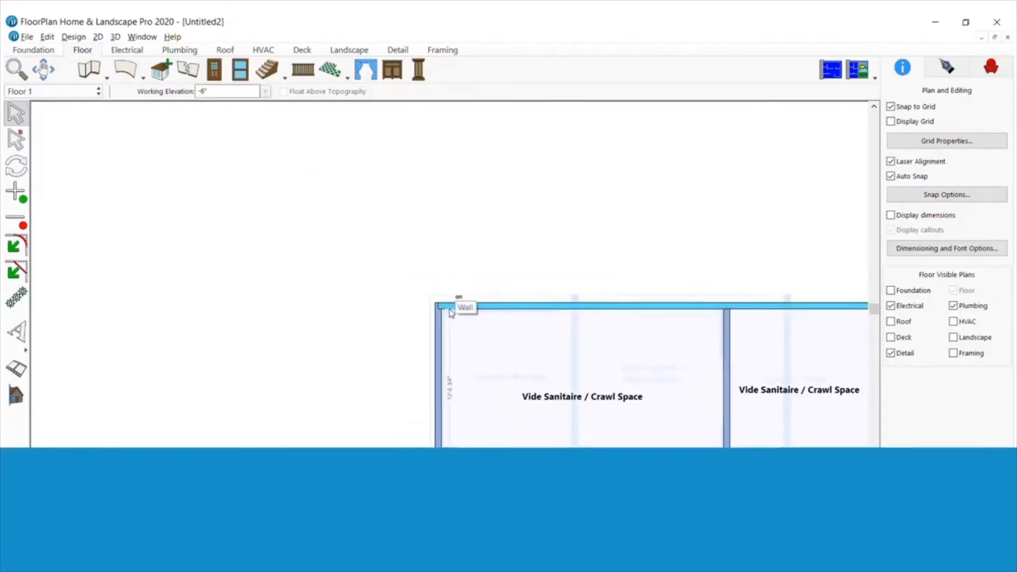
left_click(398, 51)
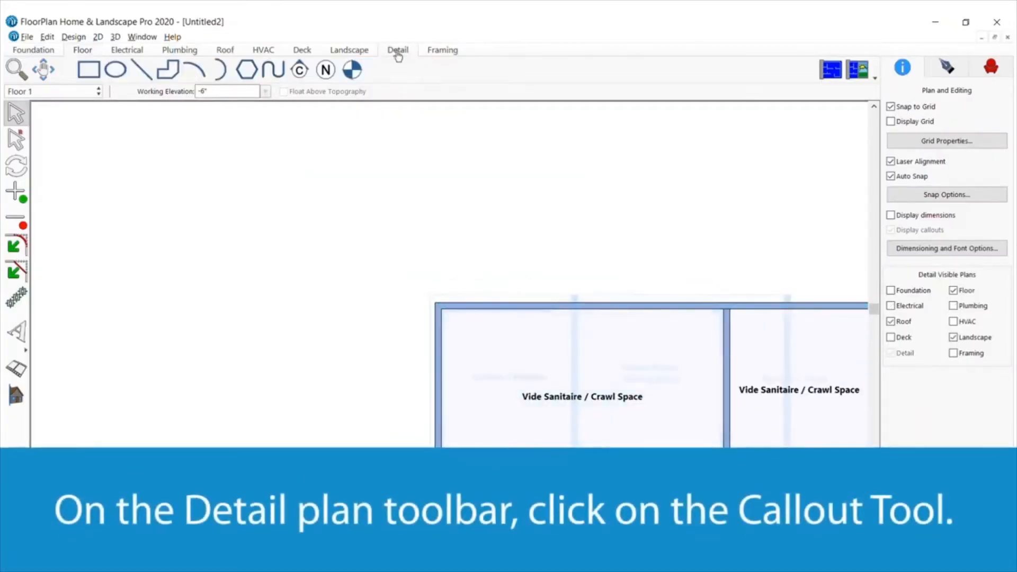
left_click(302, 73)
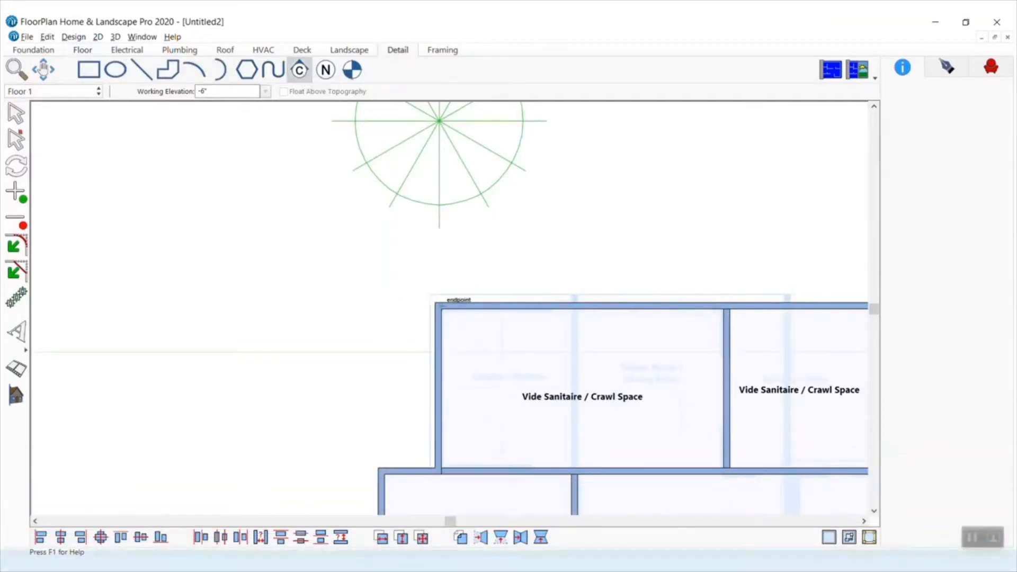
left_click_drag(435, 306, 275, 307)
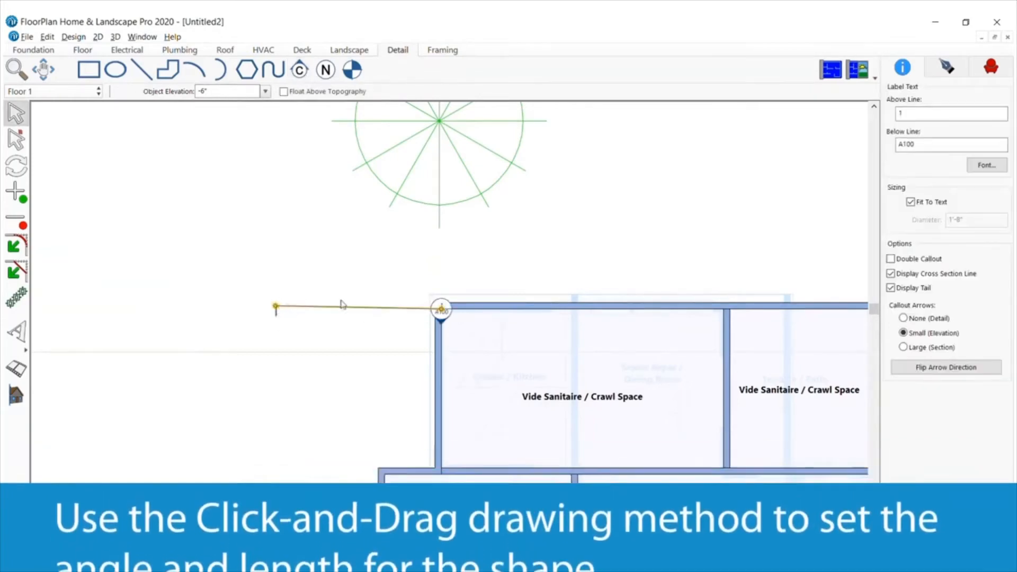
Change the callout's below-line label to A100a and apply a bold Arial font style to its text.
scroll(341, 302, "up", 3)
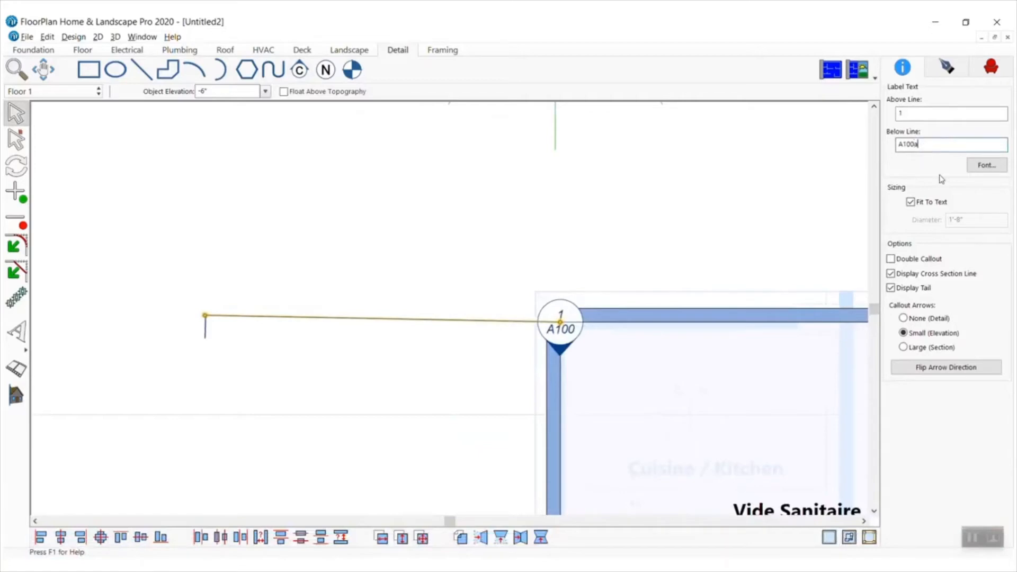
left_click(975, 165)
left_click(851, 130)
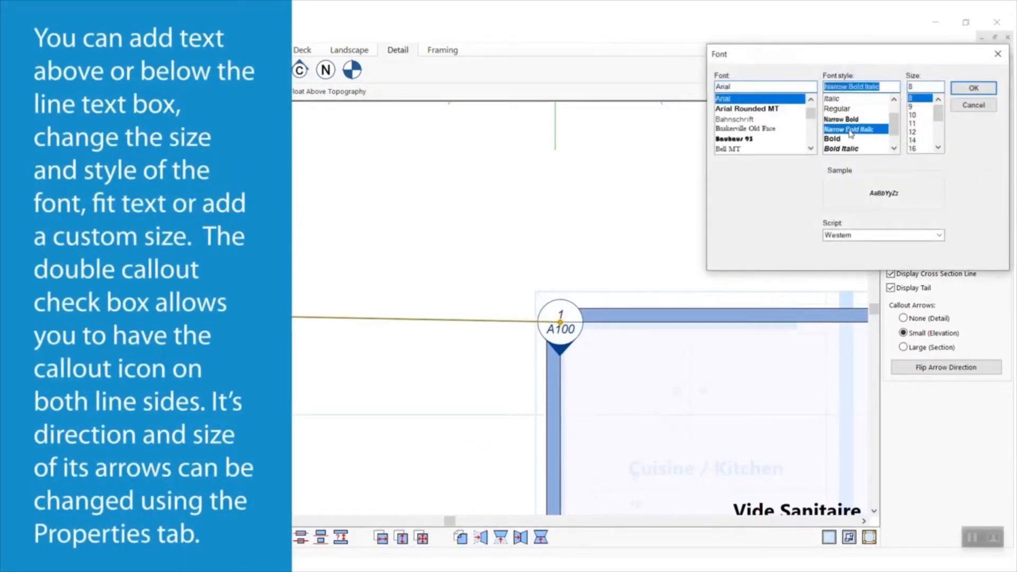
left_click(973, 88)
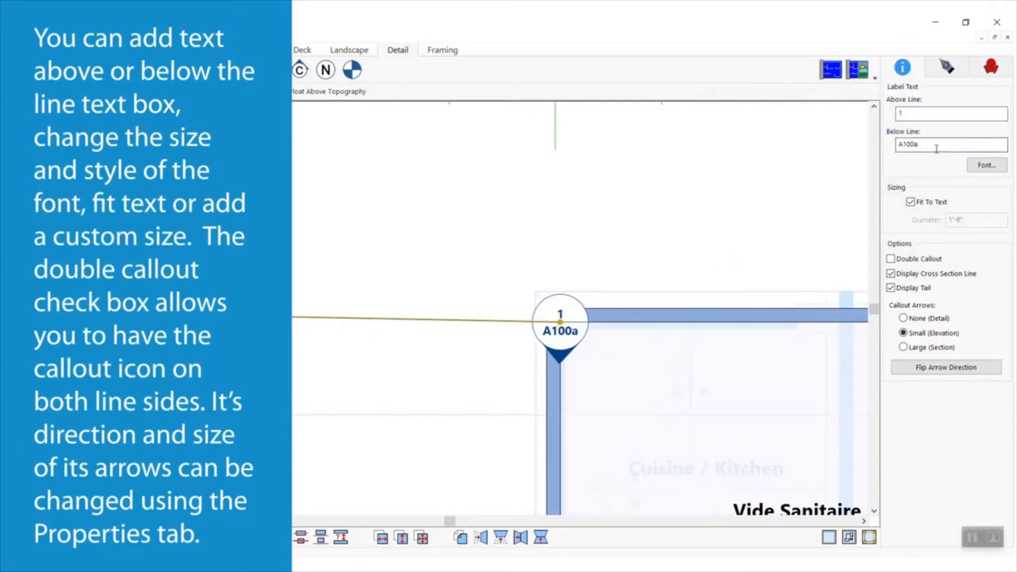
Try the callout's custom sizing, double callout, flipped arrow and no-arrow options, then restore the fitted single callout with small arrows.
left_click(913, 205)
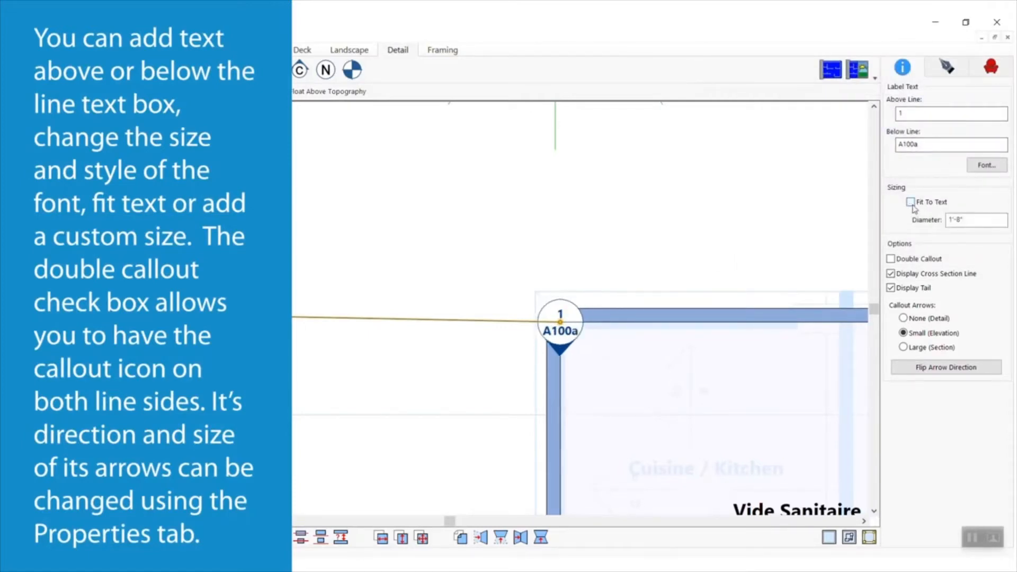
left_click(912, 205)
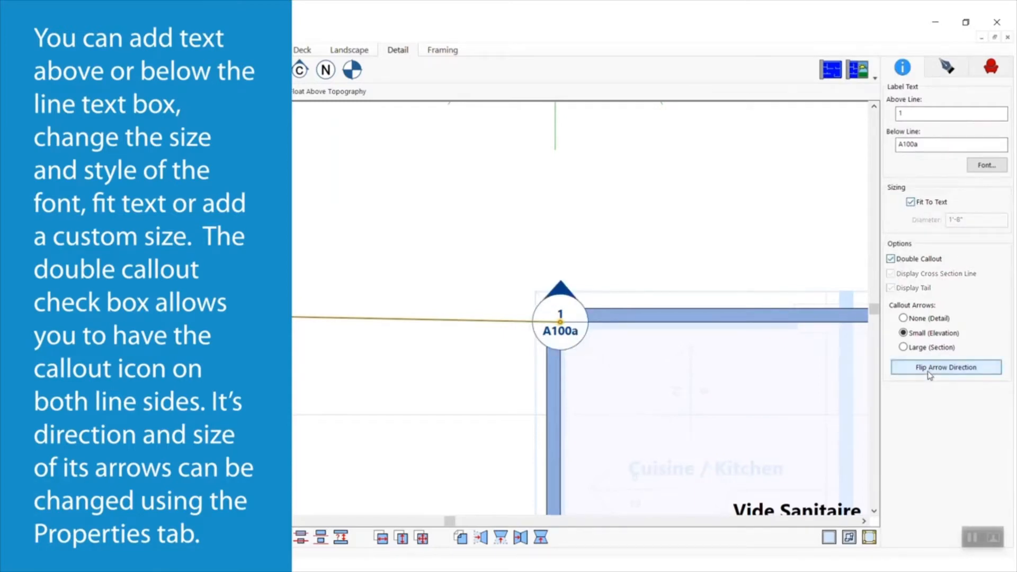
left_click(892, 259)
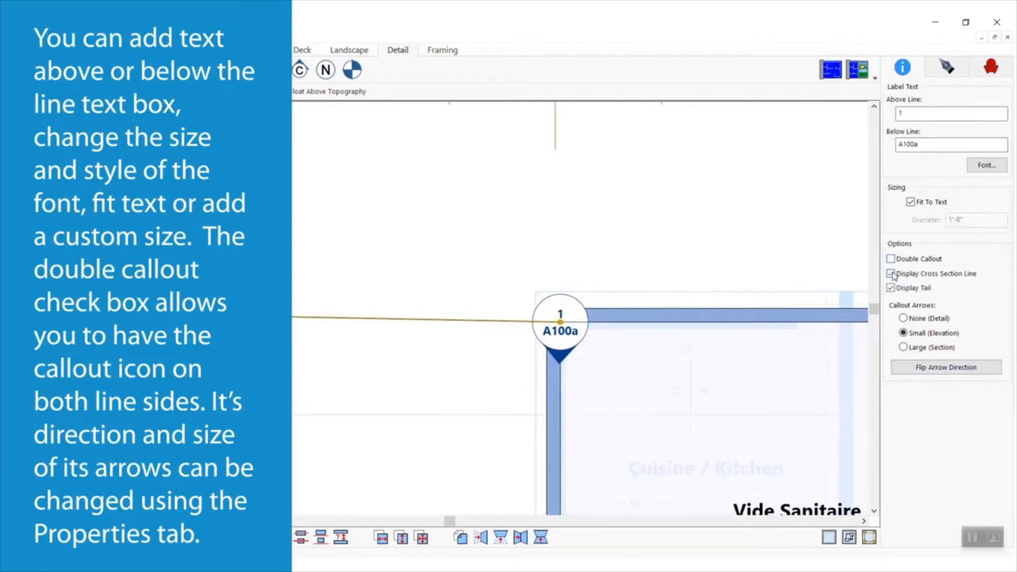
left_click(904, 318)
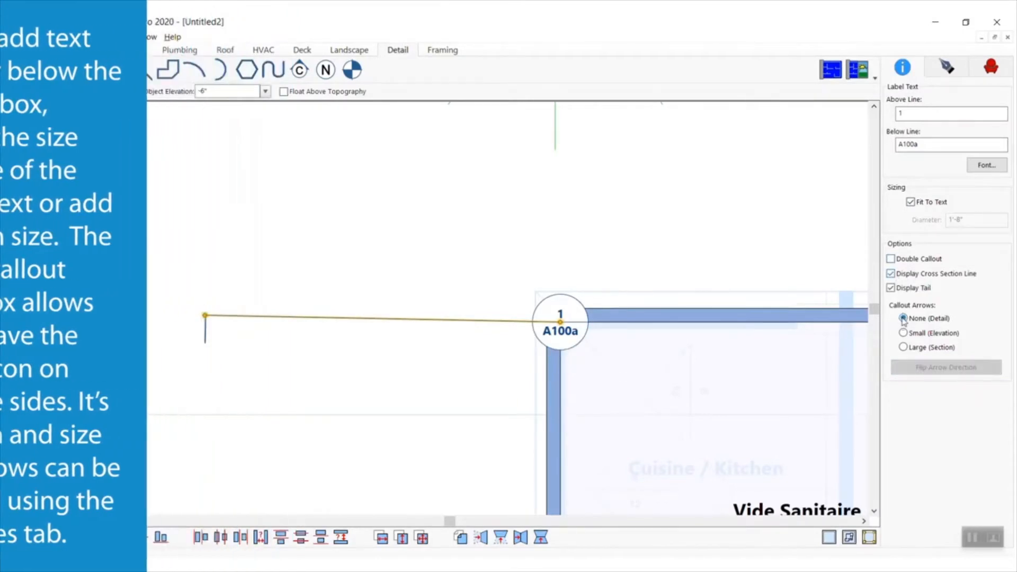
left_click(904, 333)
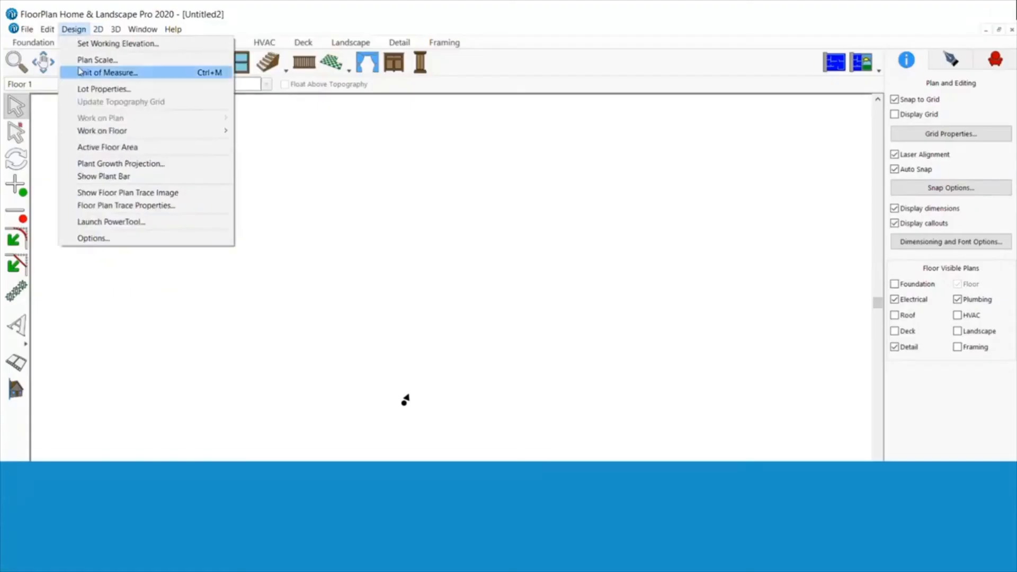
Load the single-story tracing plan Plan_016_SingleFloor as the floor plan's trace image.
left_click(116, 205)
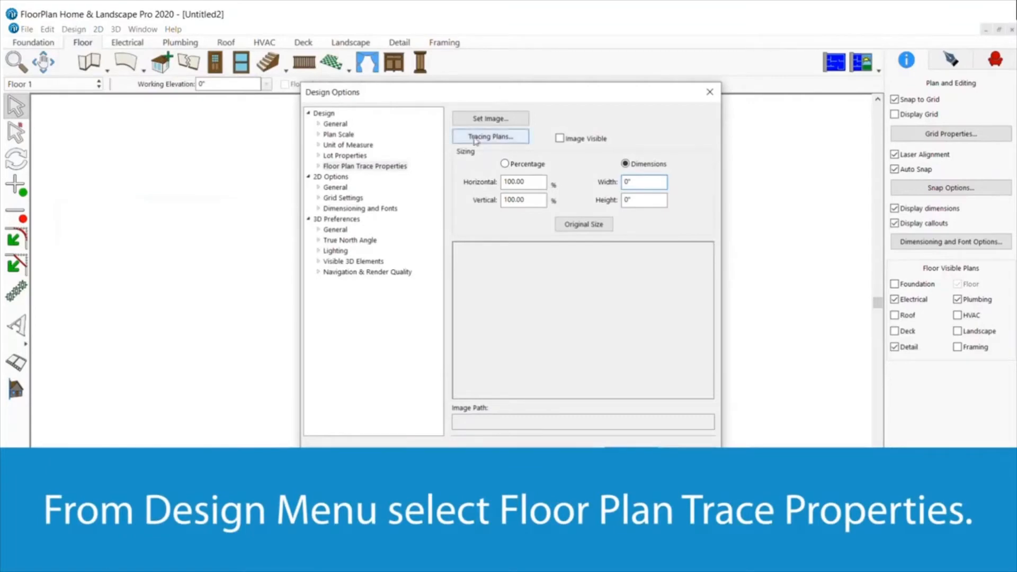
left_click(489, 138)
double_click(432, 180)
left_click(414, 183)
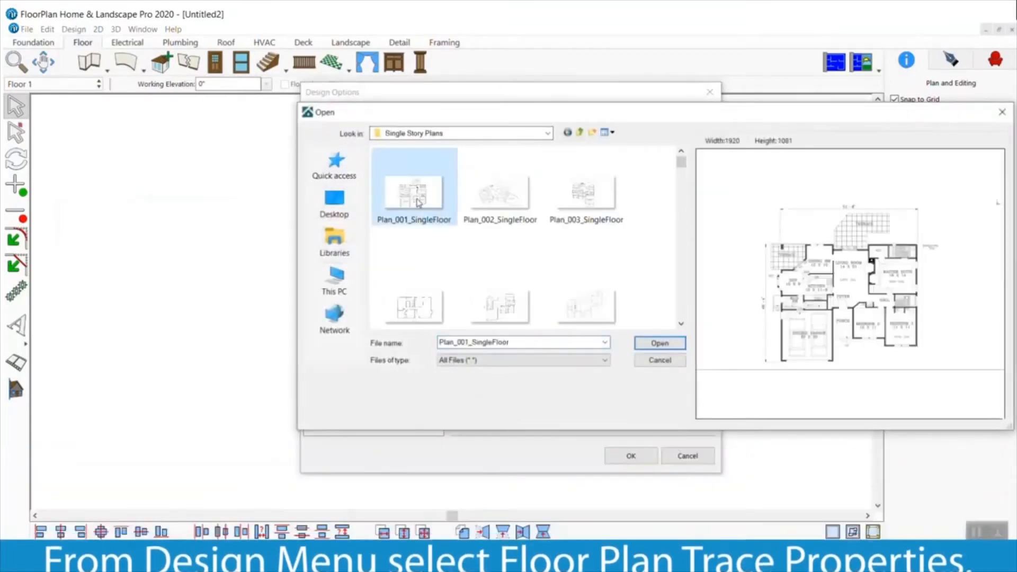
left_click(414, 295)
key("Down")
key("Down")
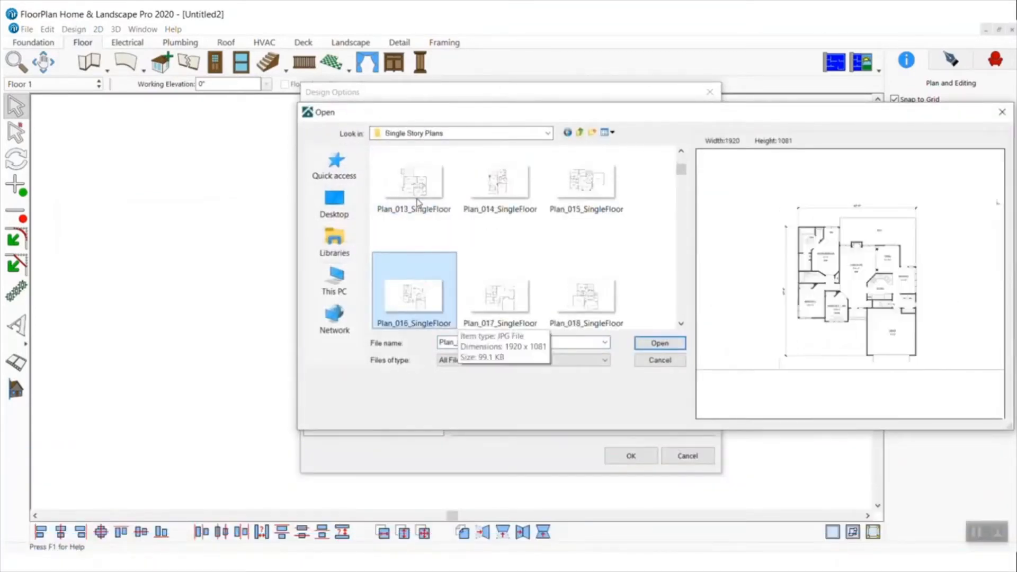
left_click(670, 348)
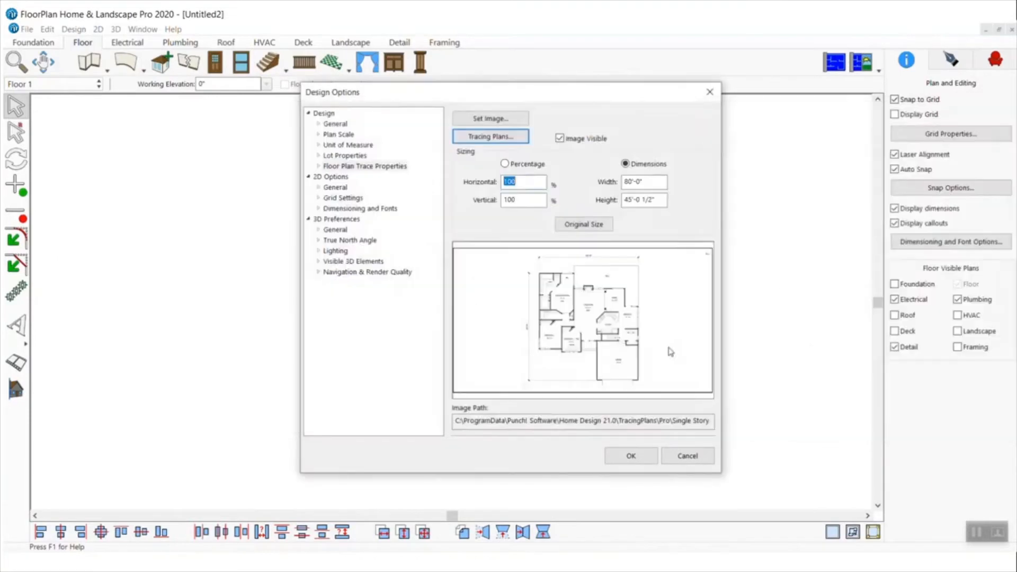
left_click(630, 456)
Trace straight walls along the master bedroom's top edge, the plan's left side, and the lower edges of bedrooms 2 and 3.
scroll(369, 222, "up", 3)
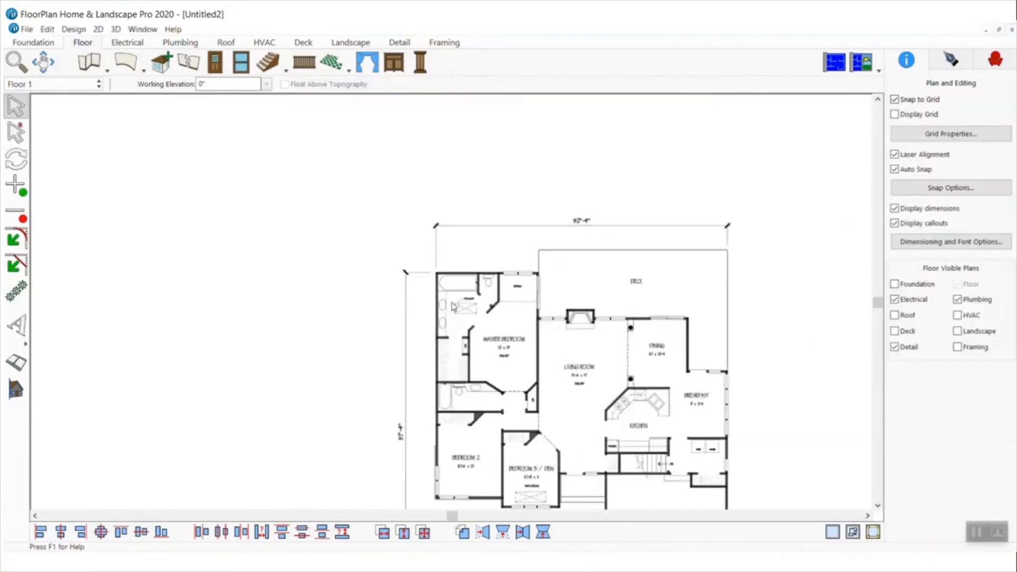
left_click(89, 62)
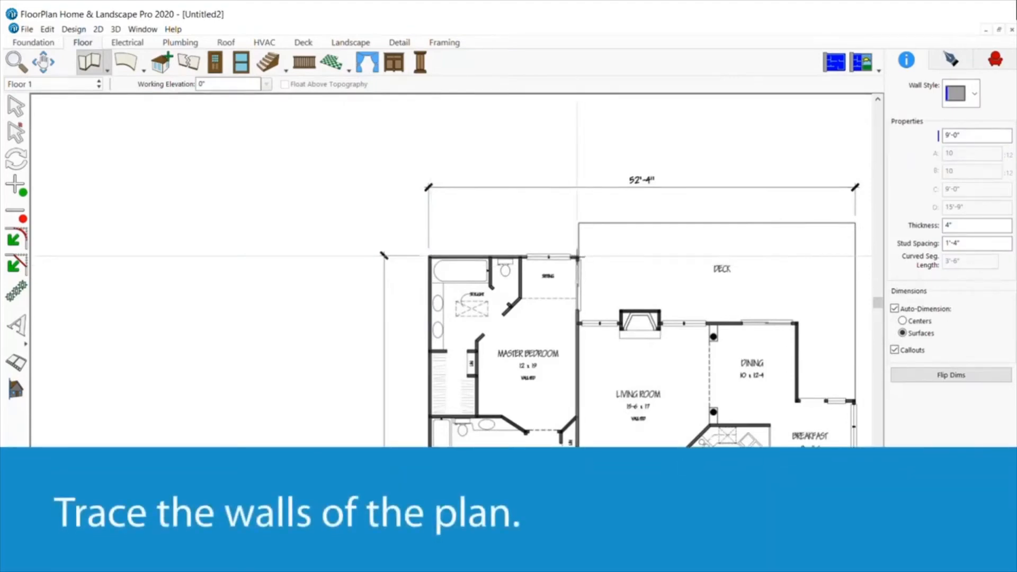
left_click_drag(579, 257, 429, 256)
left_click(880, 506)
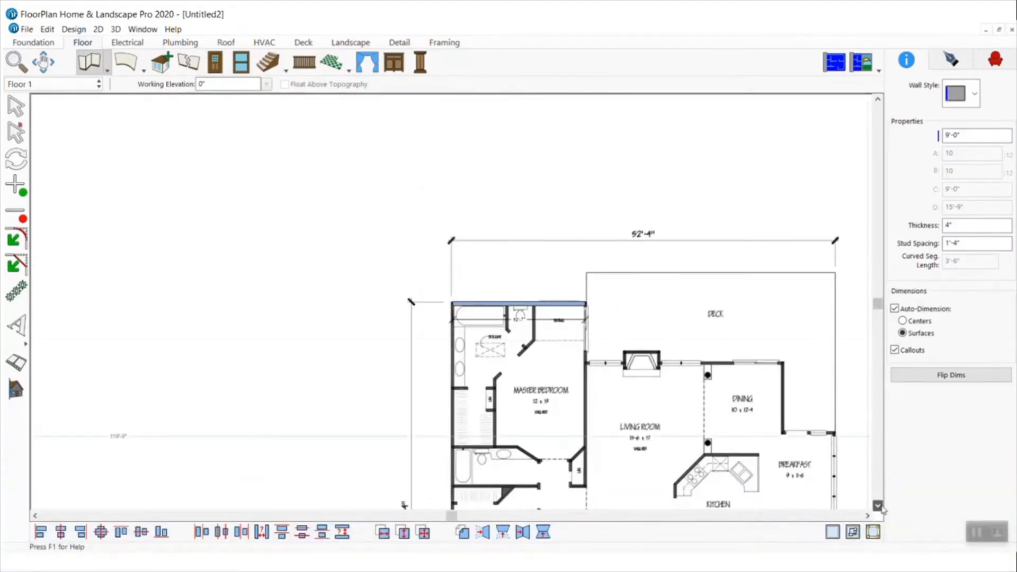
left_click(878, 506)
left_click_drag(453, 173, 452, 470)
left_click_drag(452, 470, 539, 470)
left_click_drag(539, 470, 539, 482)
left_click_drag(539, 482, 614, 483)
Trace the remaining walls of bedrooms 2 and 3, the bathrooms and closets, and the master bedroom's right side.
mouse_move(614, 482)
left_mouse_down()
mouse_move(613, 406)
mouse_move(588, 382)
mouse_move(541, 382)
mouse_move(454, 356)
left_mouse_up()
mouse_move(539, 355)
left_mouse_down()
mouse_move(540, 331)
mouse_move(517, 317)
left_mouse_up()
mouse_move(518, 317)
left_mouse_down()
mouse_move(453, 317)
mouse_move(534, 211)
left_mouse_up()
mouse_move(534, 211)
left_mouse_down()
mouse_move(534, 174)
mouse_move(507, 201)
mouse_move(525, 216)
left_mouse_up()
left_click_drag(496, 259, 454, 259)
mouse_move(586, 174)
left_mouse_down()
mouse_move(586, 374)
mouse_move(570, 356)
mouse_move(570, 331)
left_mouse_up()
left_click_drag(570, 330, 585, 318)
Trace the outer walls around the living, dining, breakfast and kitchen areas, and the walls enclosing the garage.
left_click_drag(588, 233, 783, 233)
left_click_drag(783, 233, 836, 307)
mouse_move(836, 306)
left_mouse_down()
mouse_move(836, 455)
mouse_move(787, 454)
mouse_move(787, 438)
left_mouse_up()
mouse_move(787, 438)
left_mouse_down()
mouse_move(836, 438)
mouse_move(618, 438)
left_mouse_up()
left_click(878, 506)
left_click_drag(674, 308, 674, 462)
mouse_move(674, 462)
left_mouse_down()
mouse_move(836, 462)
mouse_move(836, 326)
left_mouse_up()
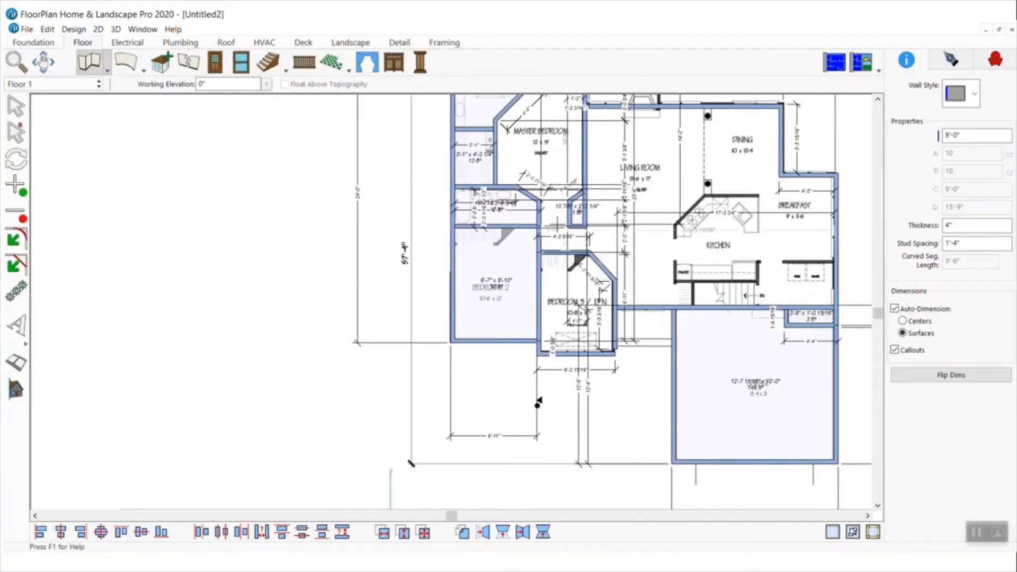
Place a garage door in the garage's lower wall and widen it to about 9'-5 1/2" to match the traced opening.
left_click(215, 62)
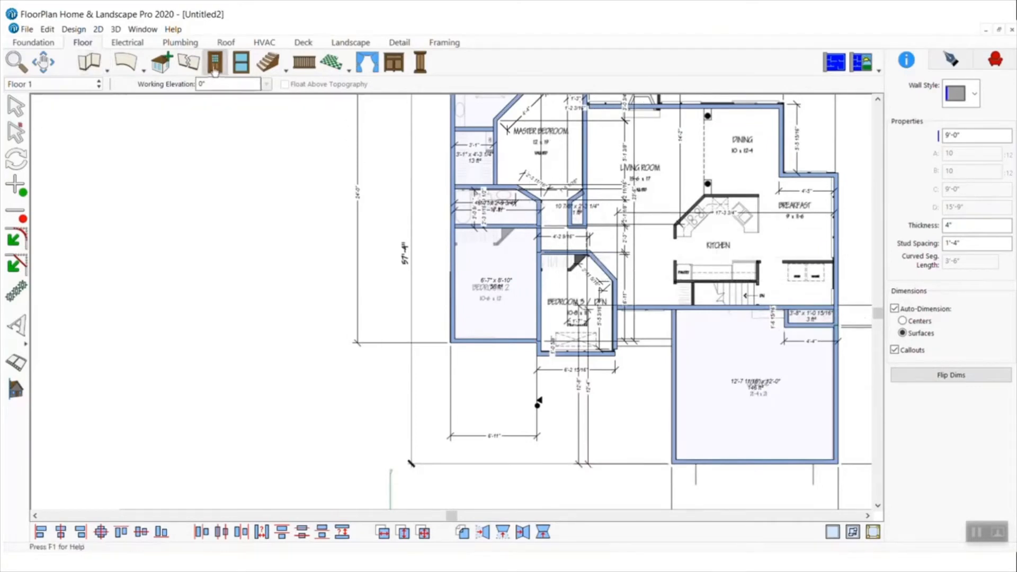
left_click(959, 110)
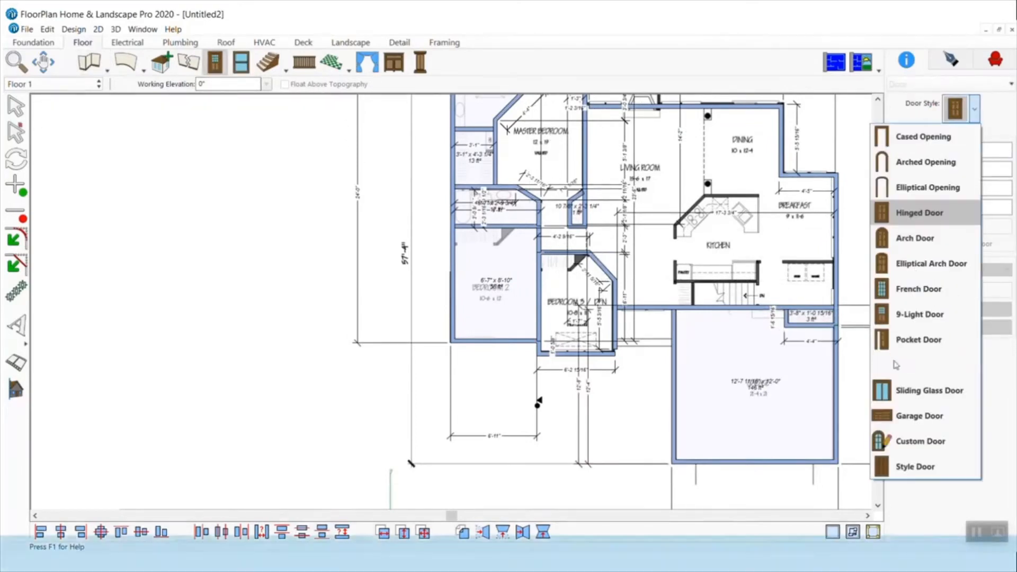
left_click(917, 481)
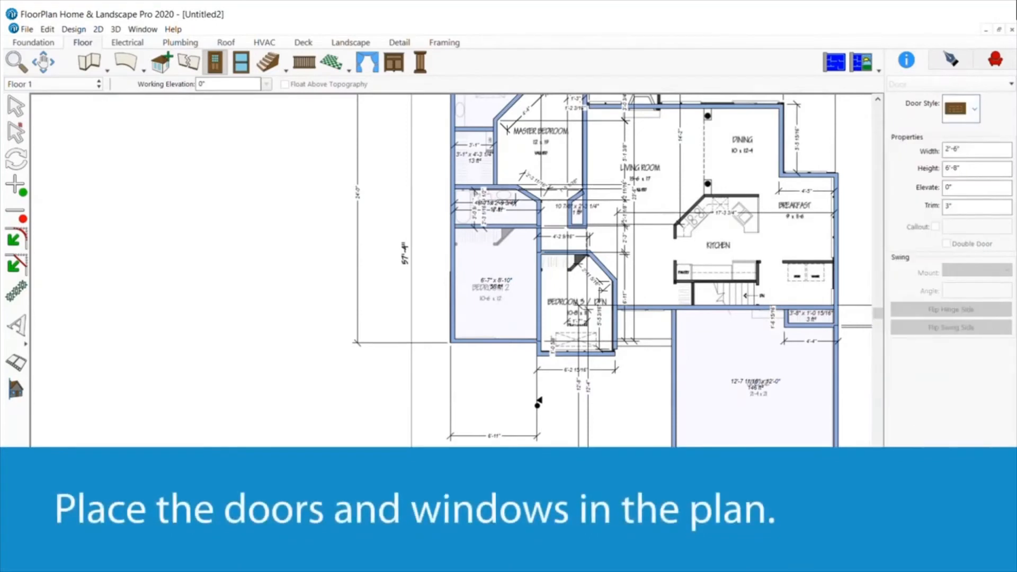
left_click(16, 106)
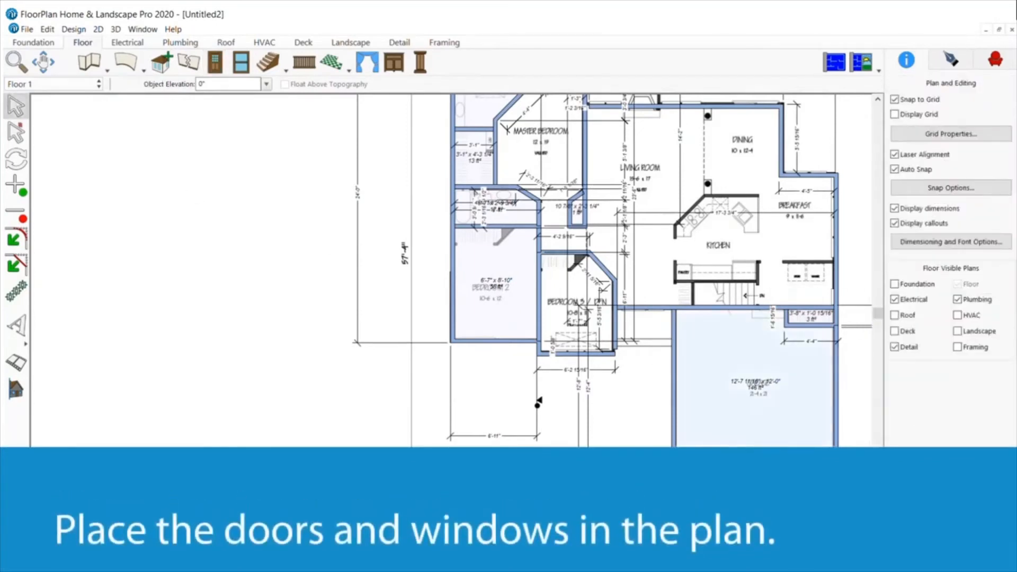
left_click(700, 464)
left_click_drag(771, 468, 814, 478)
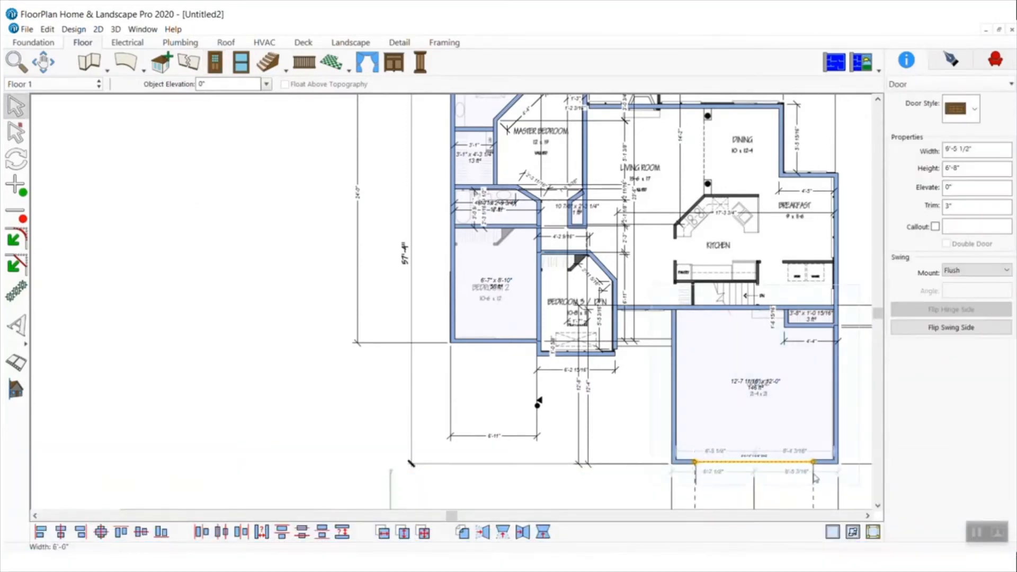
Place a cased opening in the angled wall of Bedroom 3 / Den.
left_click(215, 62)
left_click(956, 109)
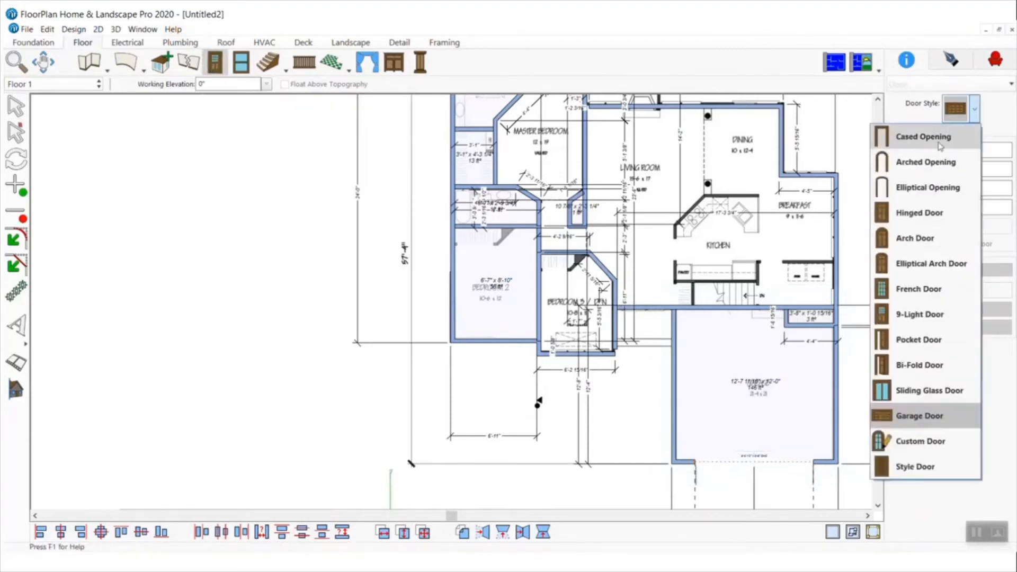
left_click(924, 134)
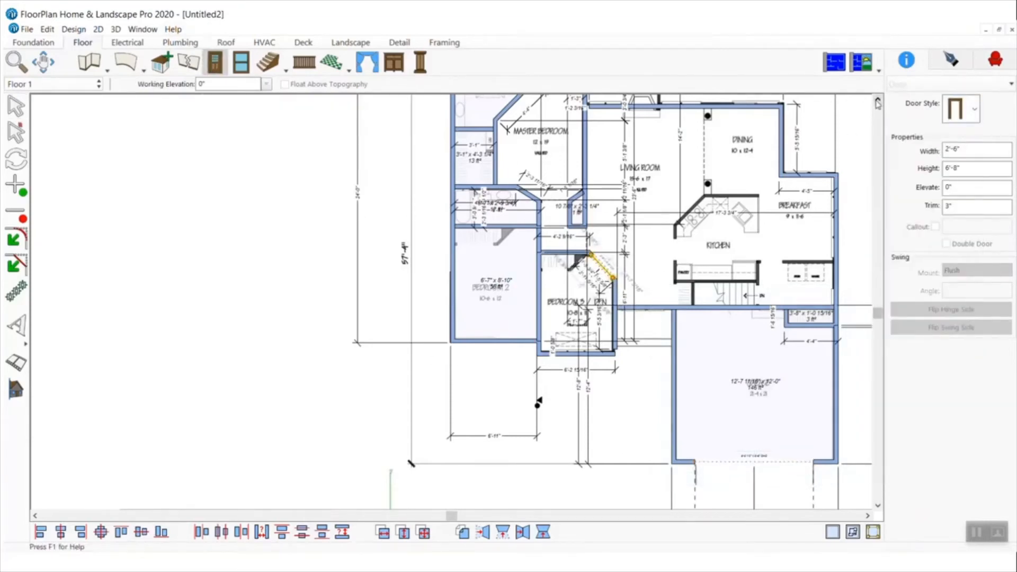
Place a cased opening near the right end of Bedroom 2's upper wall and narrow it to about 1'-9 1/2".
left_click(878, 101)
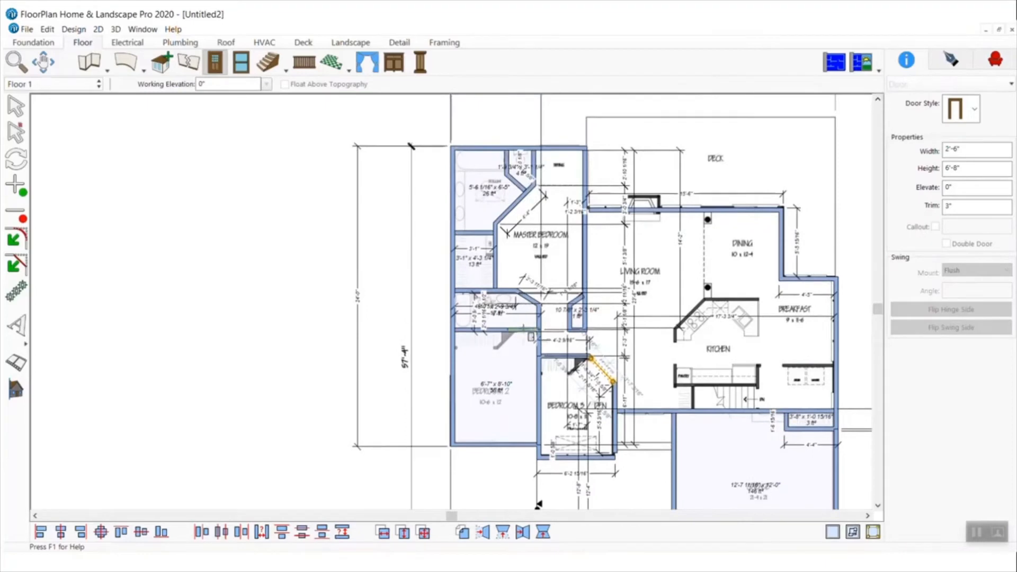
left_click(523, 330)
left_click(16, 106)
left_click(523, 331)
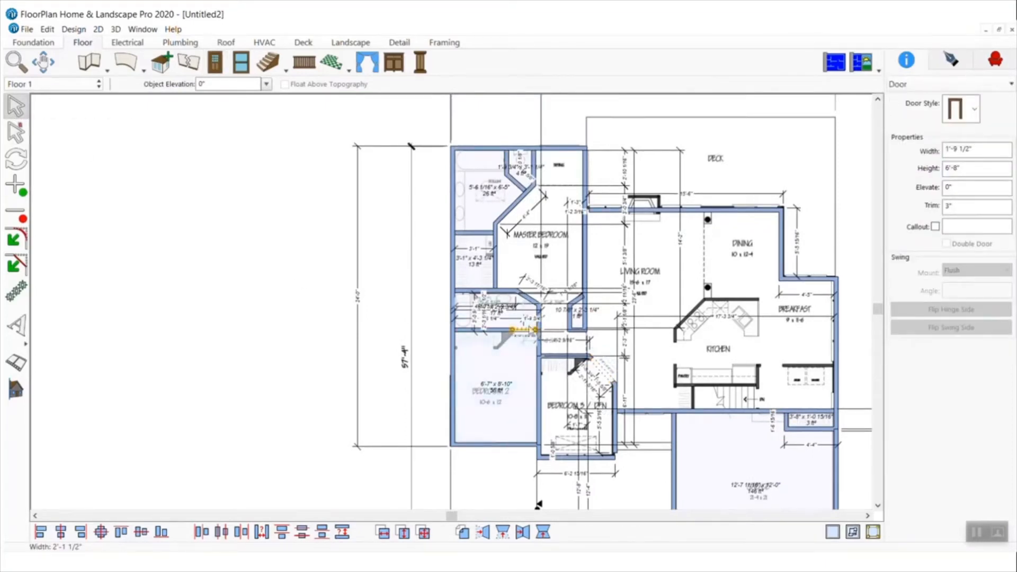
Place a cased opening in the master bath's angled wall and 3'-0" windows in the master bedroom, Bedroom 2, breakfast and dining outer walls.
left_click(215, 62)
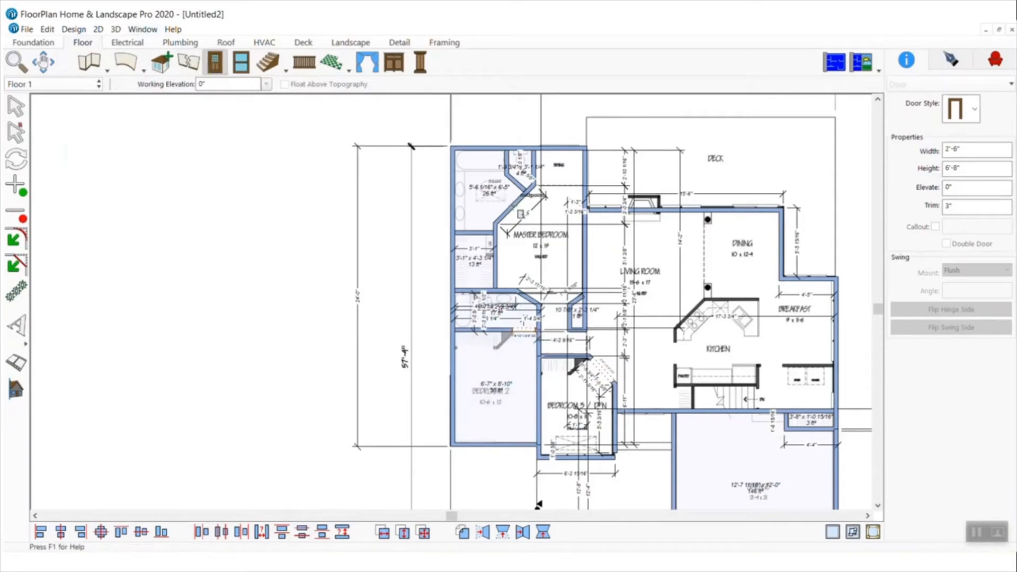
left_click(241, 62)
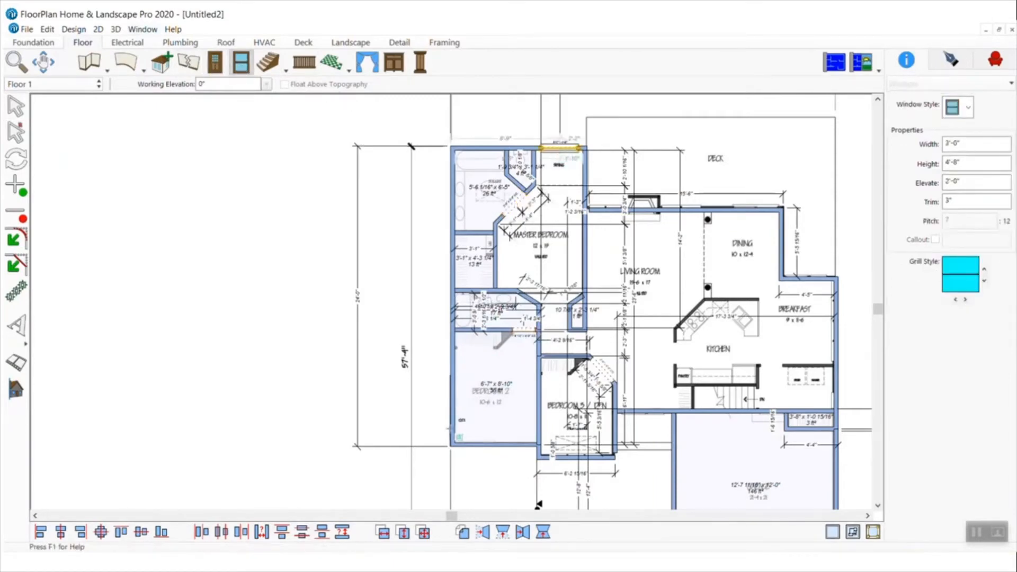
left_click(877, 507)
left_click(804, 202)
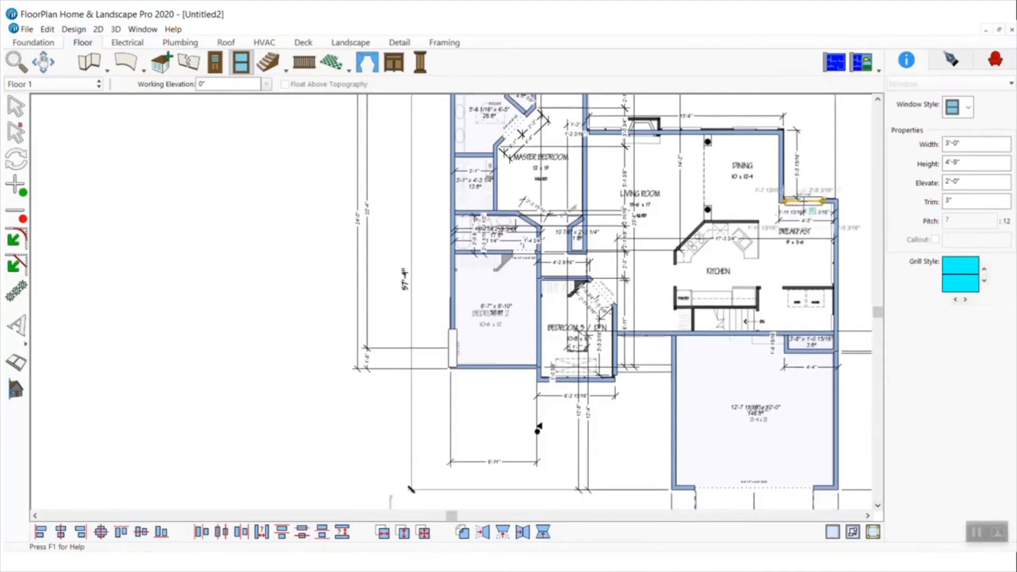
left_click(746, 133)
left_click(878, 100)
left_click(878, 100)
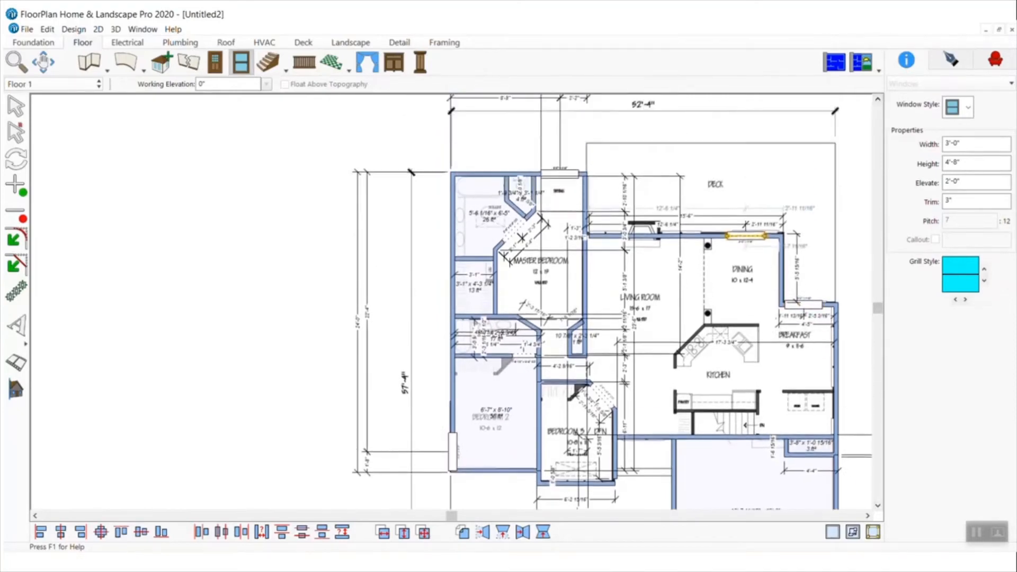
Trace a 2'-0" high deck along the plan's deck outline and the outer walls of the living, dining and breakfast areas.
left_click(304, 43)
left_click(91, 63)
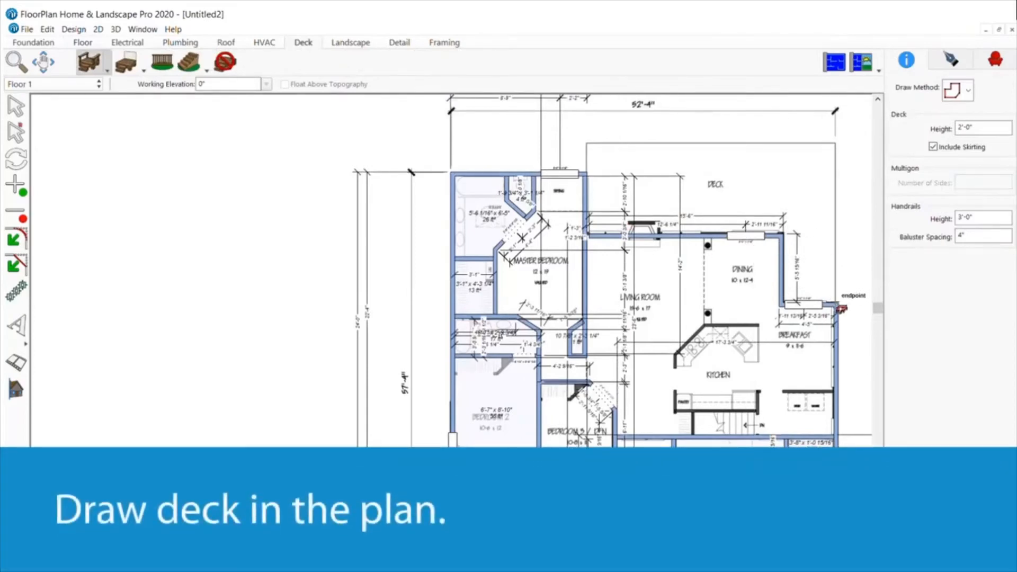
left_click(837, 305)
left_click(835, 143)
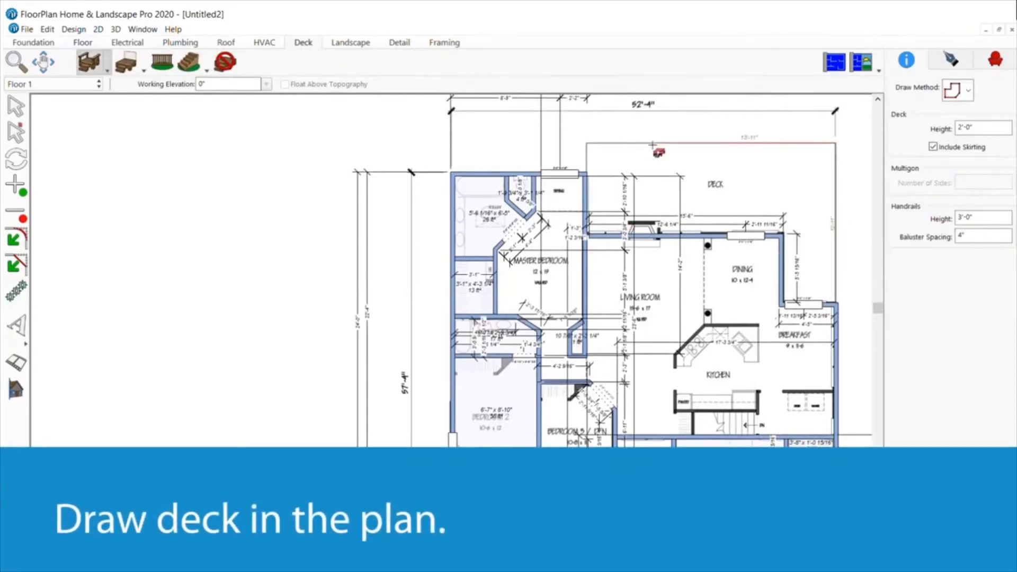
left_click(586, 142)
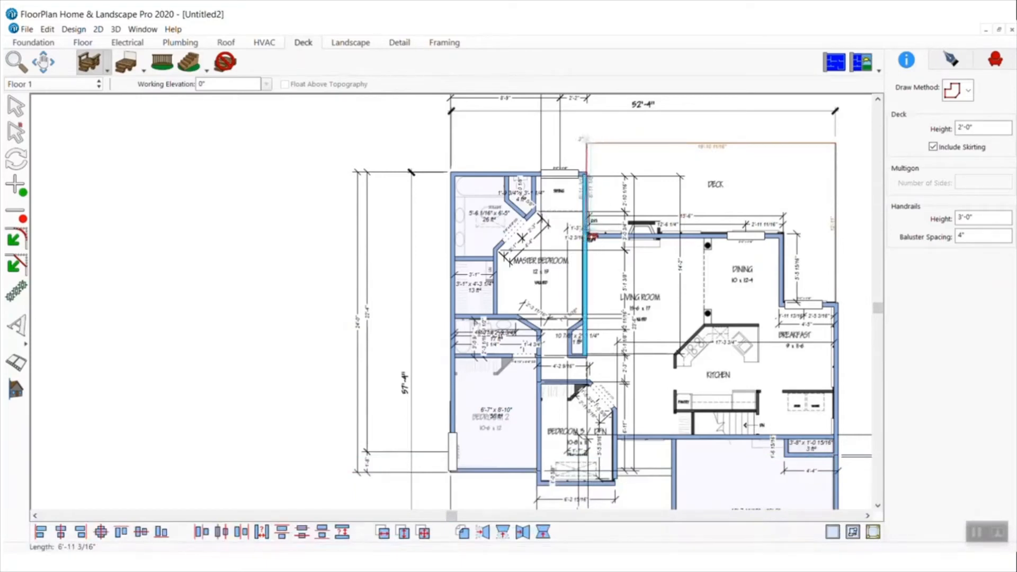
left_click(587, 233)
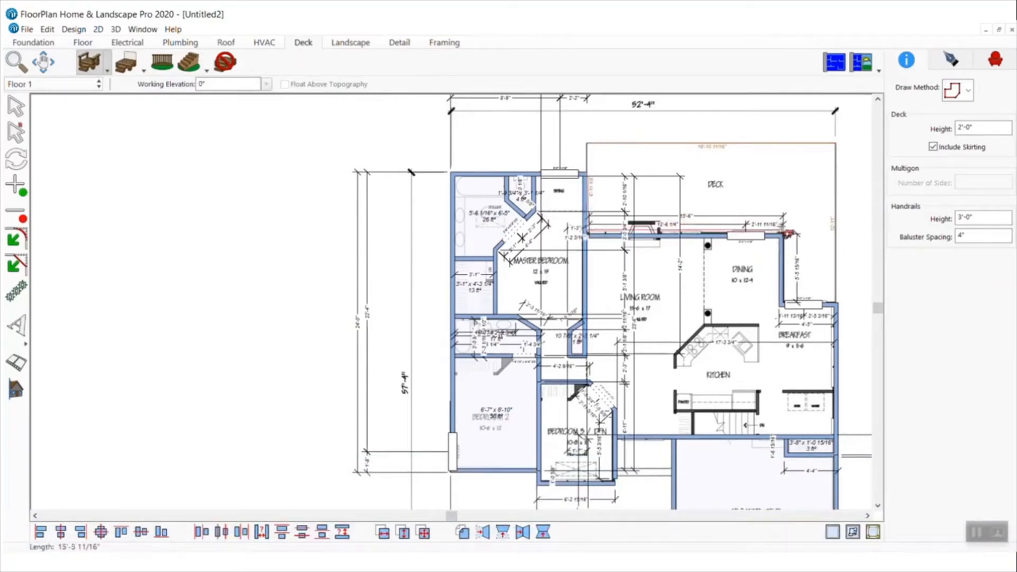
left_click(793, 234)
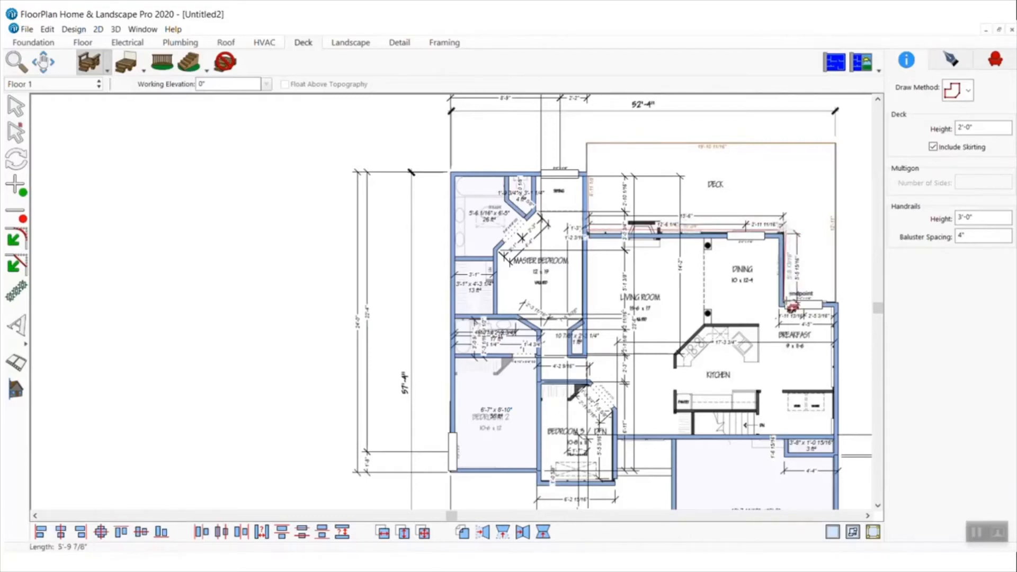
left_click(794, 306)
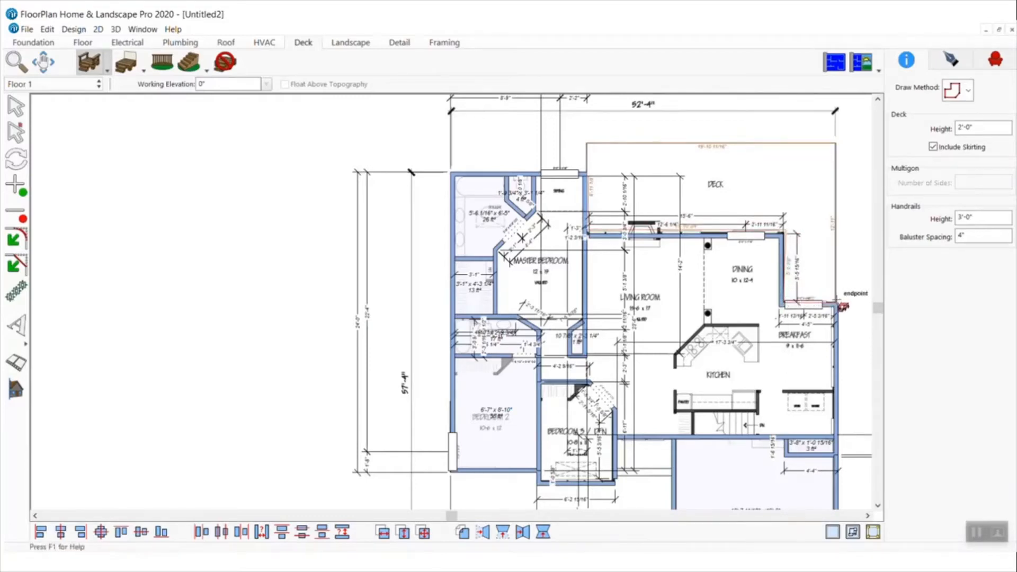
left_click(842, 306)
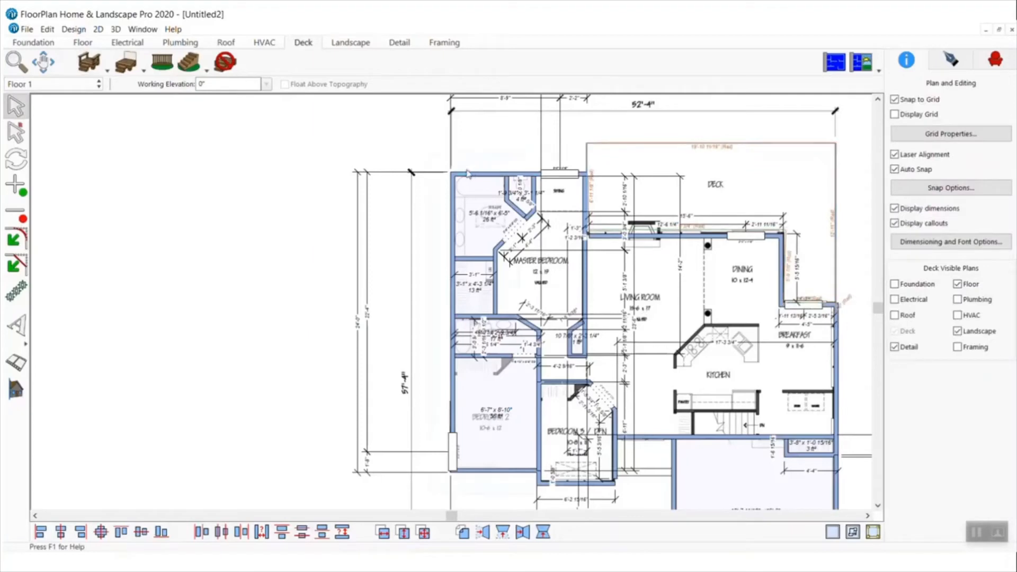
Place a bathtub in the master bath's upper-left corner and reduce its width to 3'-6" so it fits the traced outline.
left_click(180, 43)
left_click(205, 62)
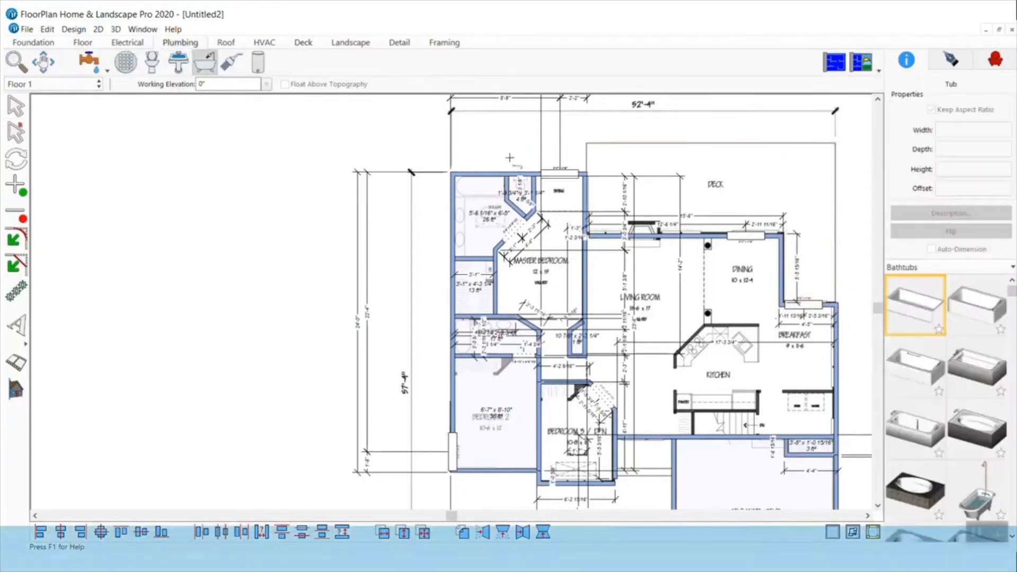
left_click(483, 185)
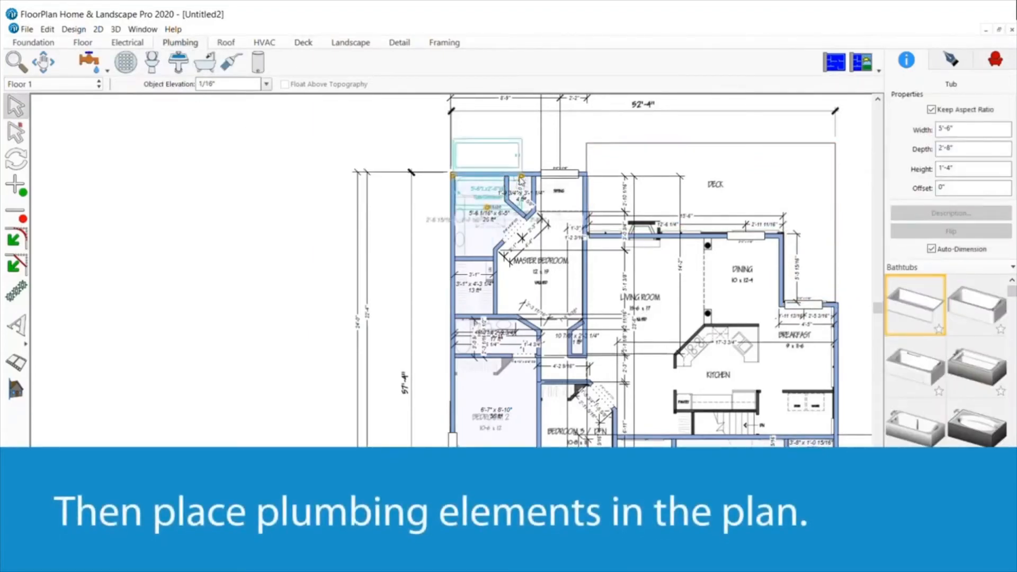
left_click(941, 129)
key("BackSpace")
type("4")
key("Return")
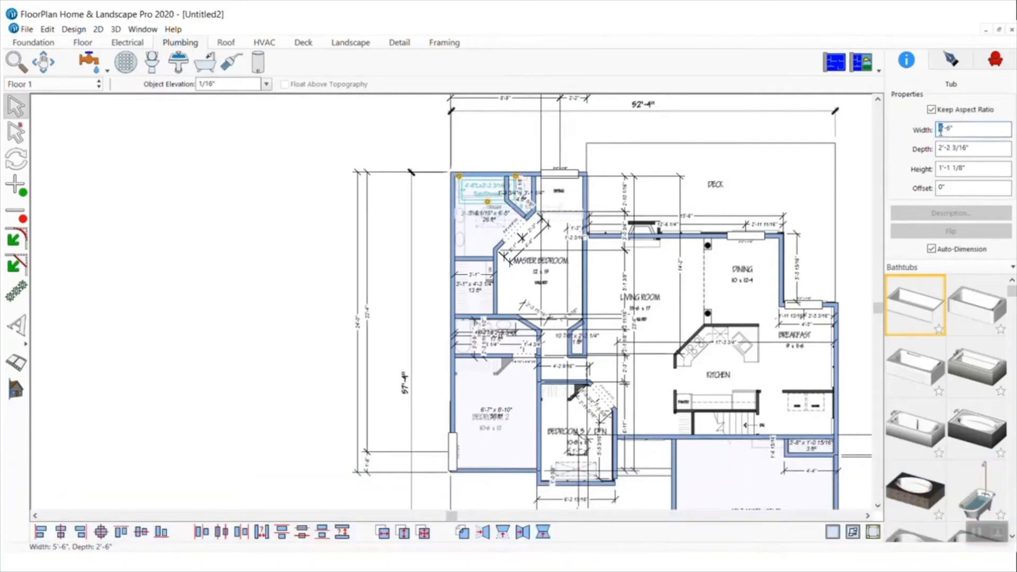
type("3")
key("Return")
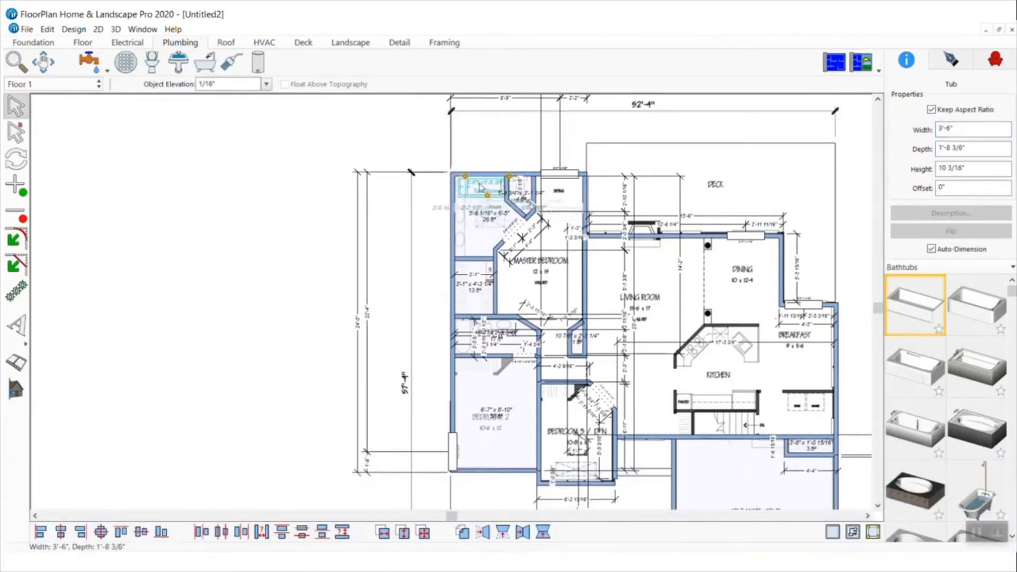
left_click_drag(480, 187, 477, 188)
Place two sinks along the master bath's outer wall and a 2'-6" wide bathtub in the bathroom above Bedroom 2.
left_click(179, 62)
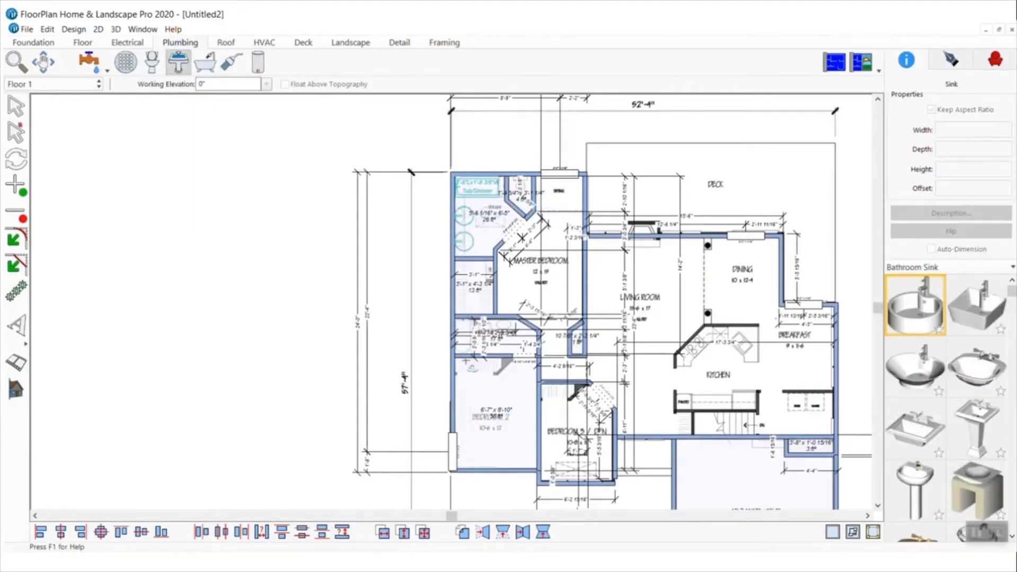
left_click(205, 63)
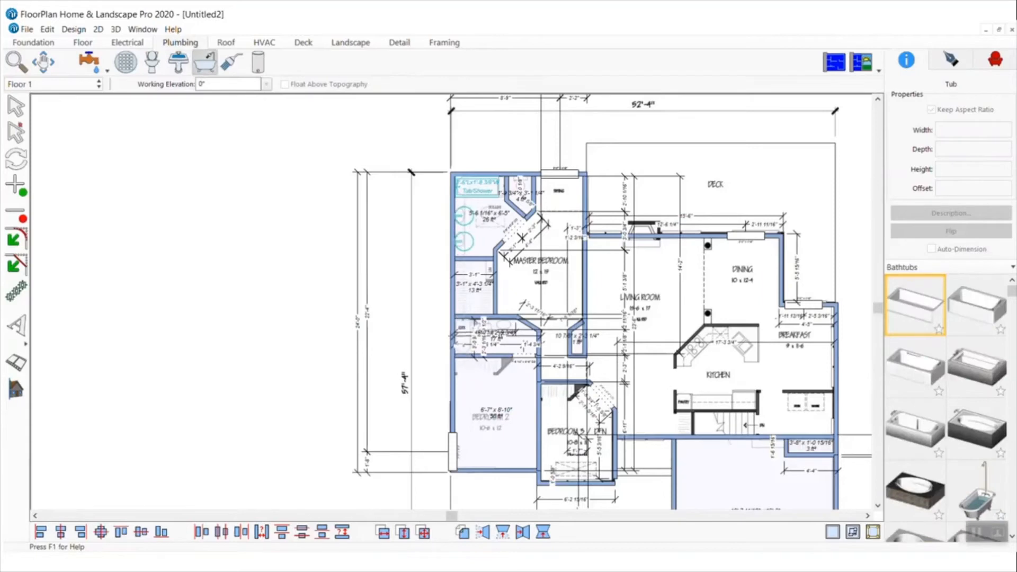
left_click(471, 336)
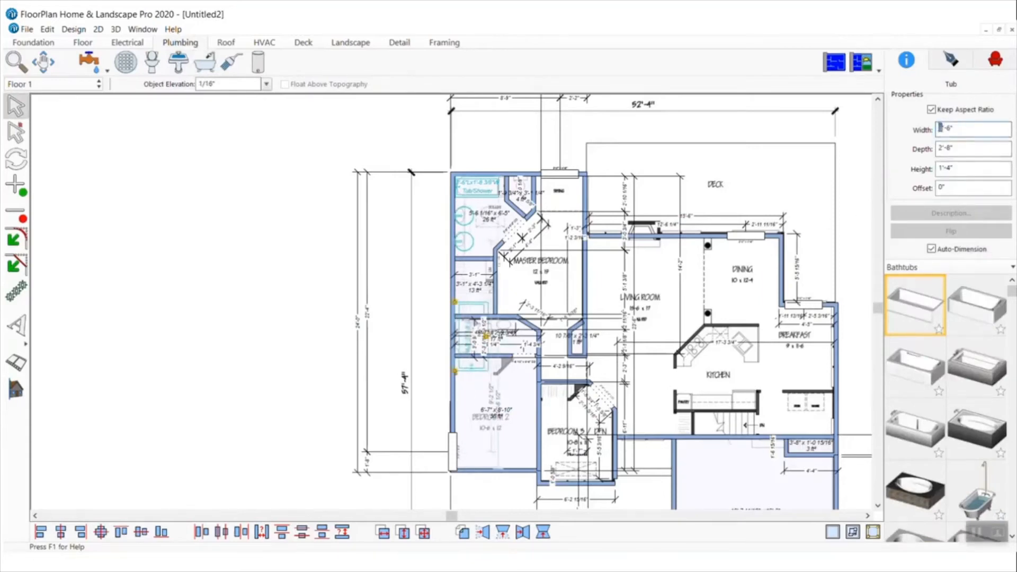
type("2")
Place a toilet in the small compartment beside the master bath and set its width to 1'-2".
left_click(152, 63)
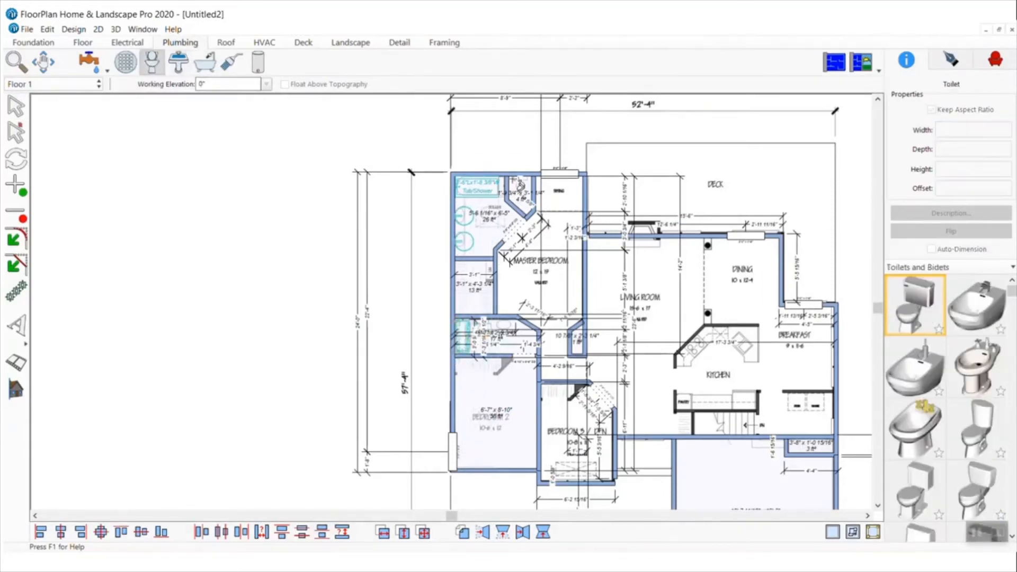
left_click(523, 180)
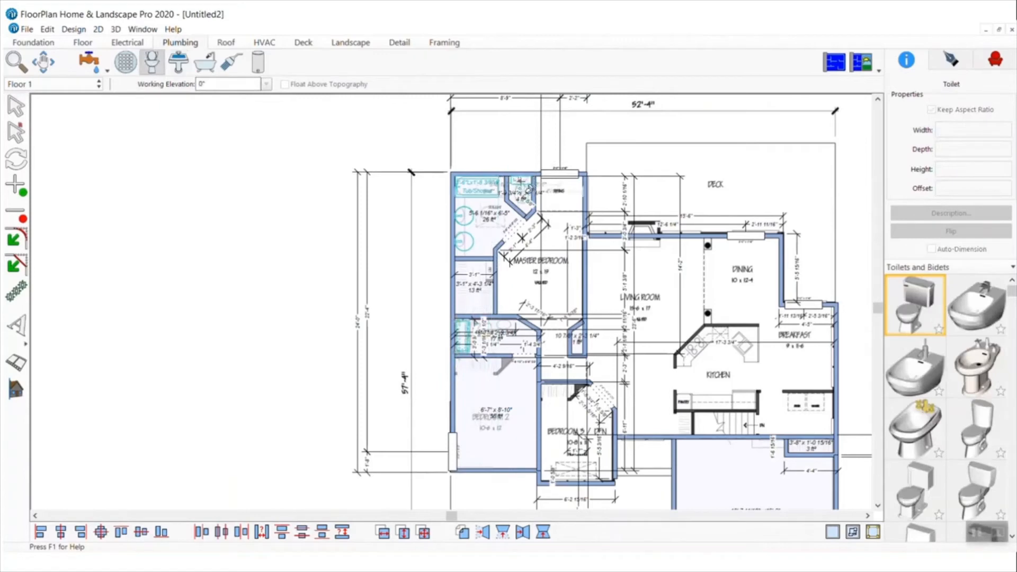
right_click(524, 182)
right_click(524, 181)
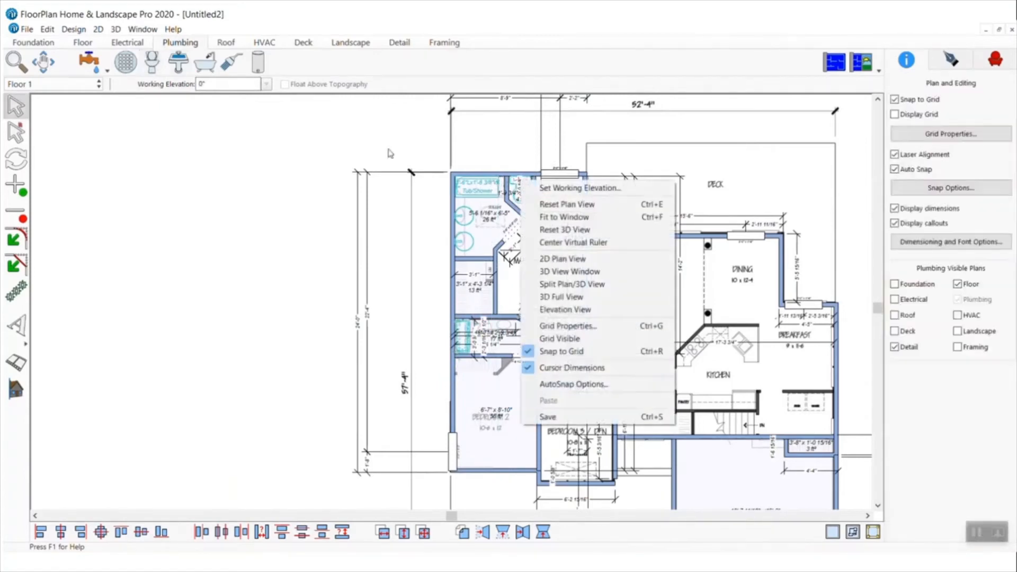
left_click(23, 100)
left_click(520, 188)
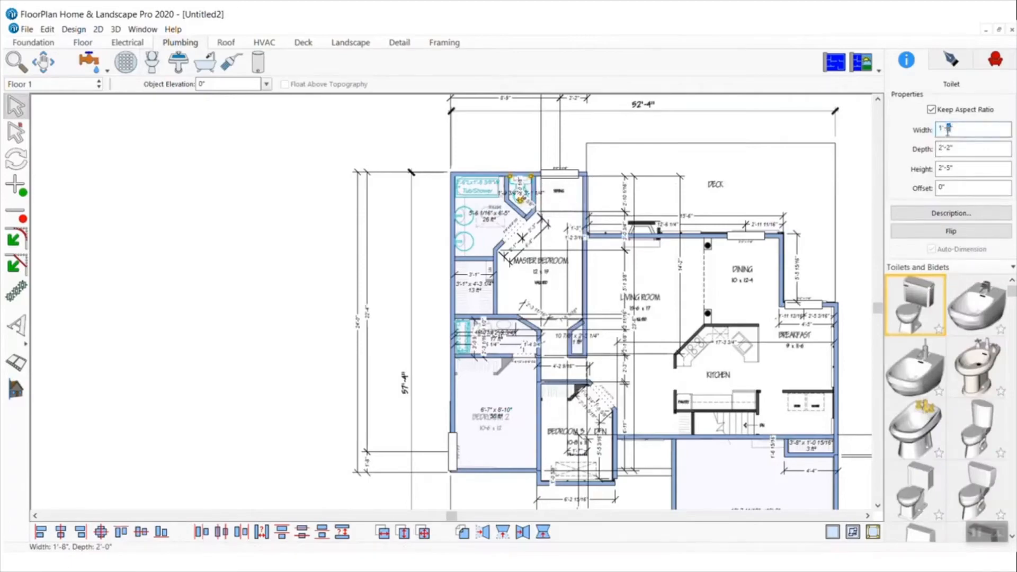
type("2")
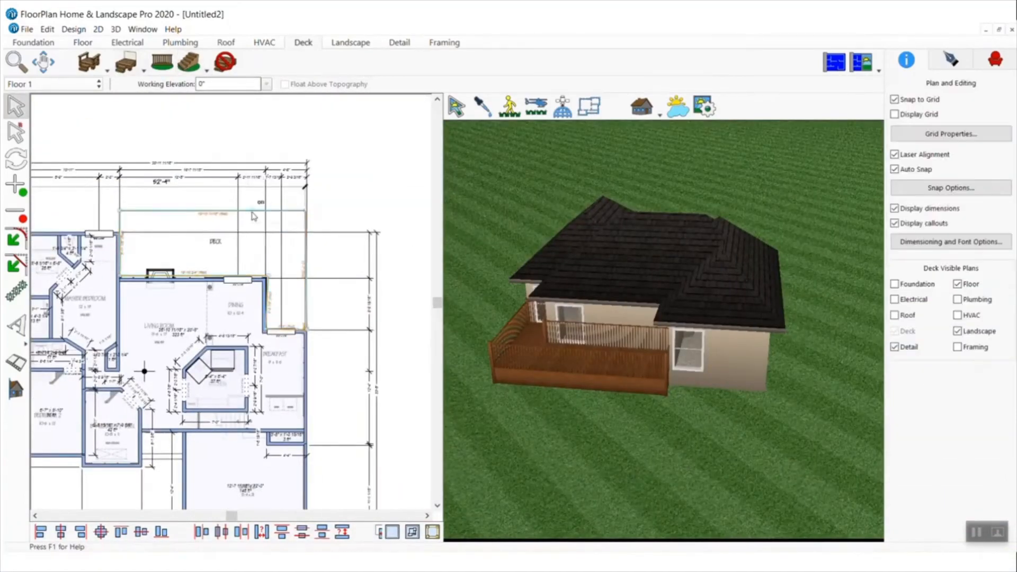
Add stairs to the deck's upper and right edges in the plan.
left_click(166, 211)
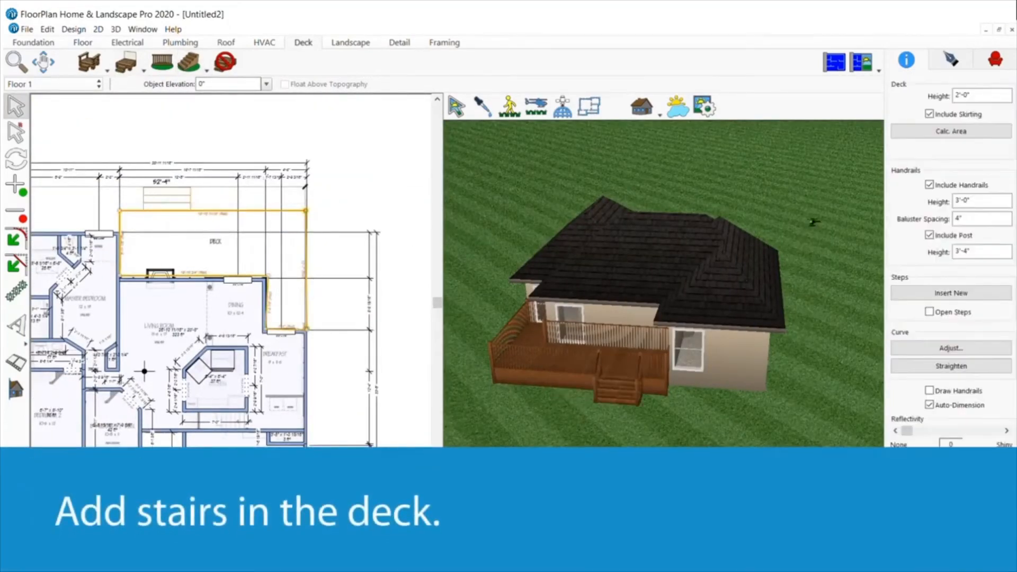
left_click(306, 269)
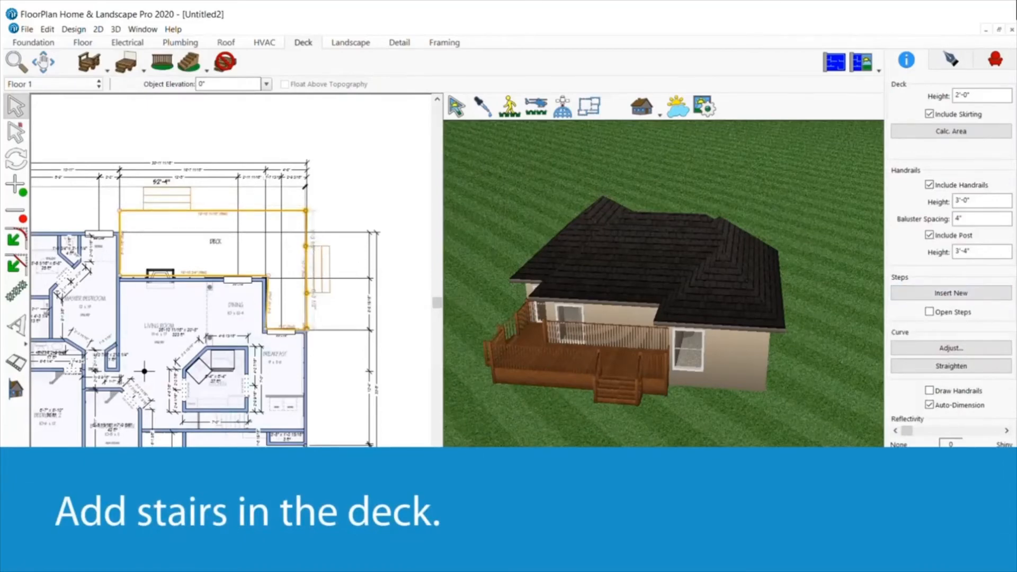
Hide the tracing image beneath the floor plan.
left_click(82, 42)
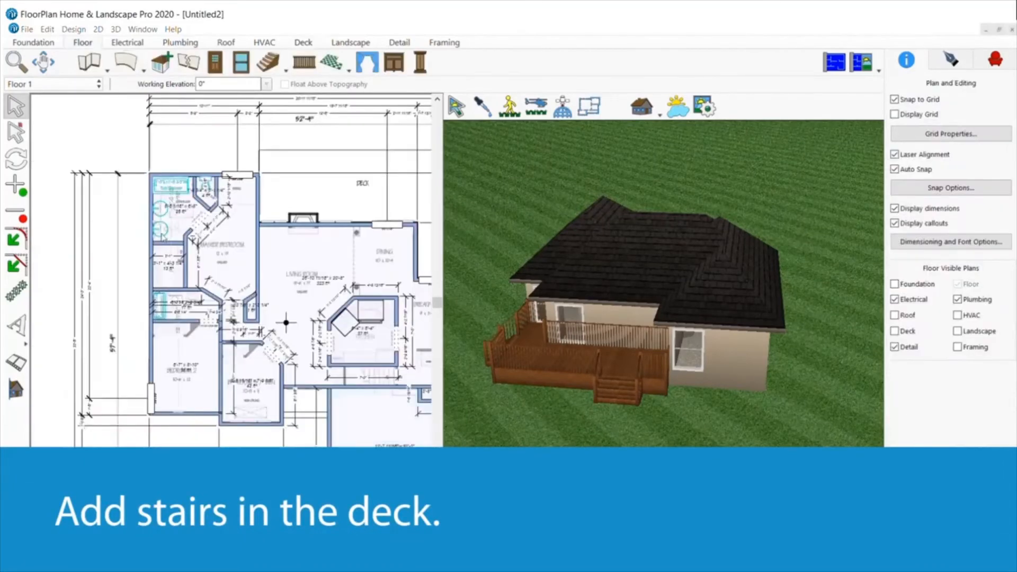
left_click(73, 29)
left_click(132, 147)
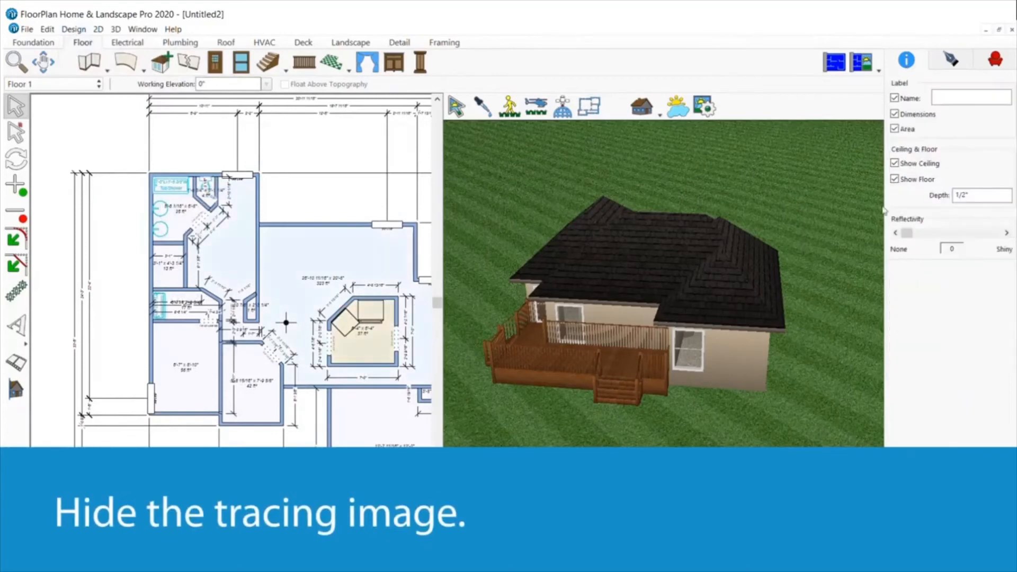
Name the rooms Kitchen, Garage, Bed Room and Living, and view the house from another angle in 3D.
key("Return")
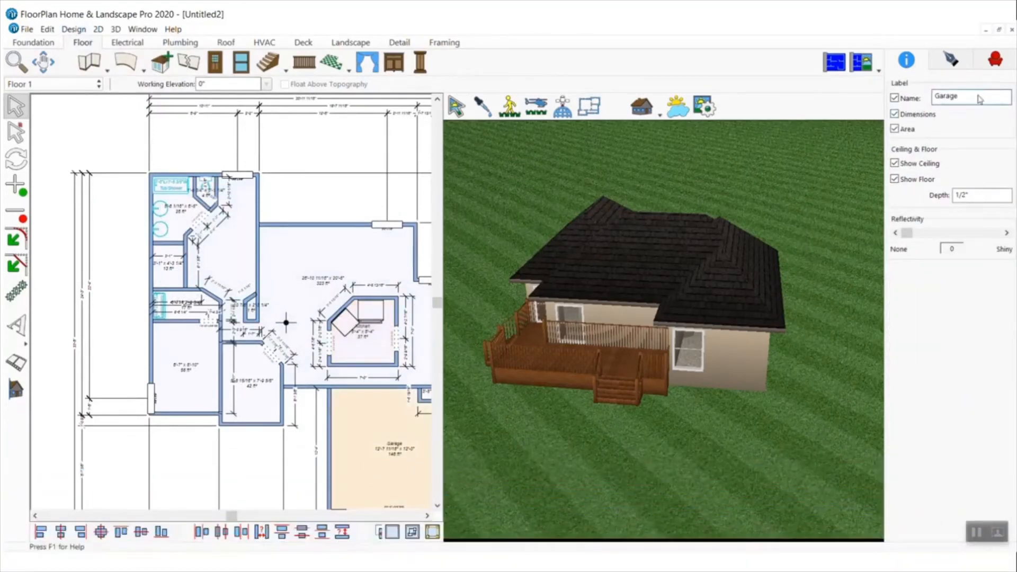
left_click(168, 396)
left_click(982, 95)
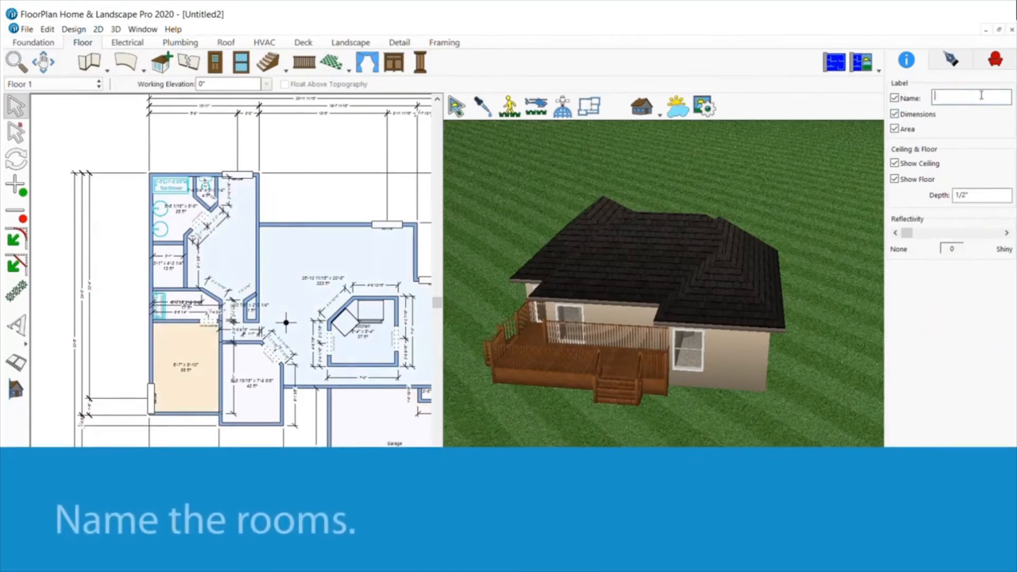
type("Bed Room")
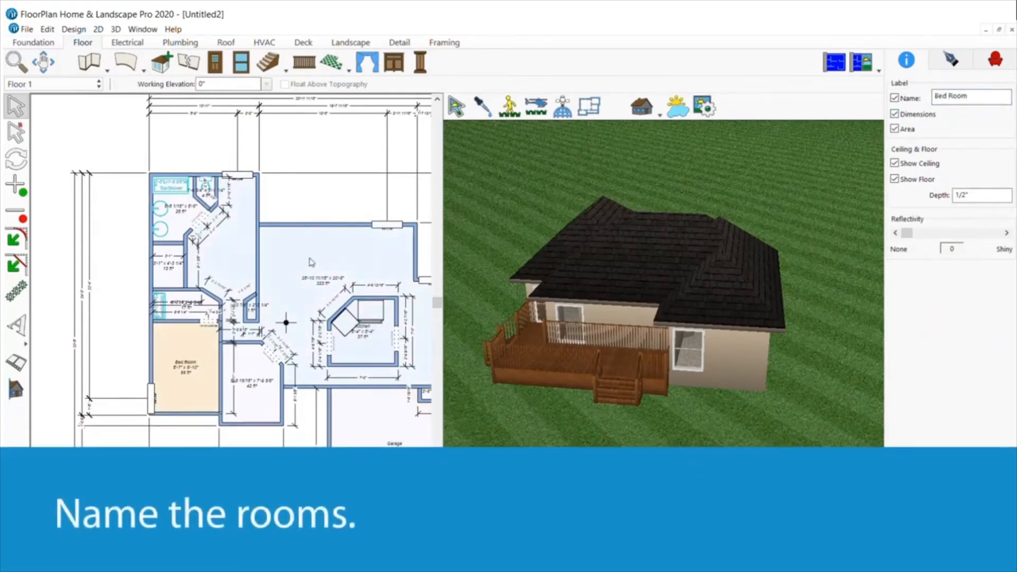
left_click(301, 259)
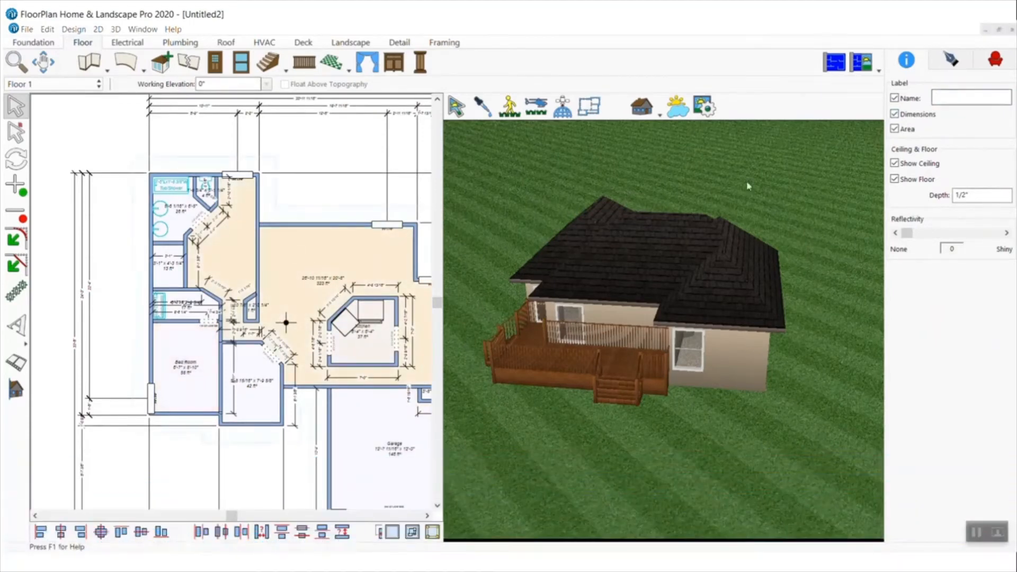
left_click_drag(742, 186, 495, 297)
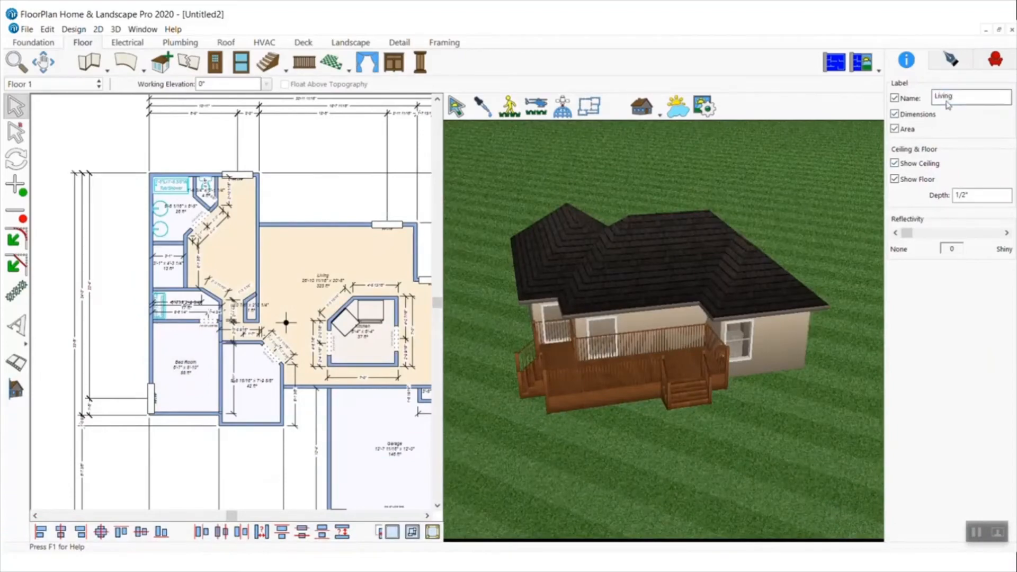
scroll(370, 402, "up", 3)
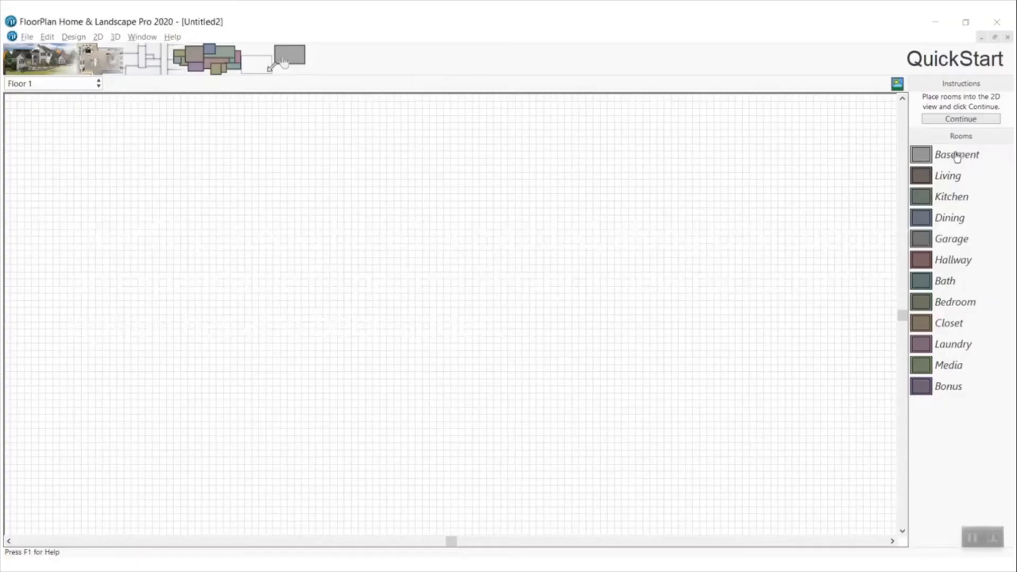
Lay out a Basement room in QuickStart with a Hallway against its upper-right corner and a Media room directly below the hallway.
left_click_drag(957, 157, 391, 258)
left_click_drag(948, 261, 572, 178)
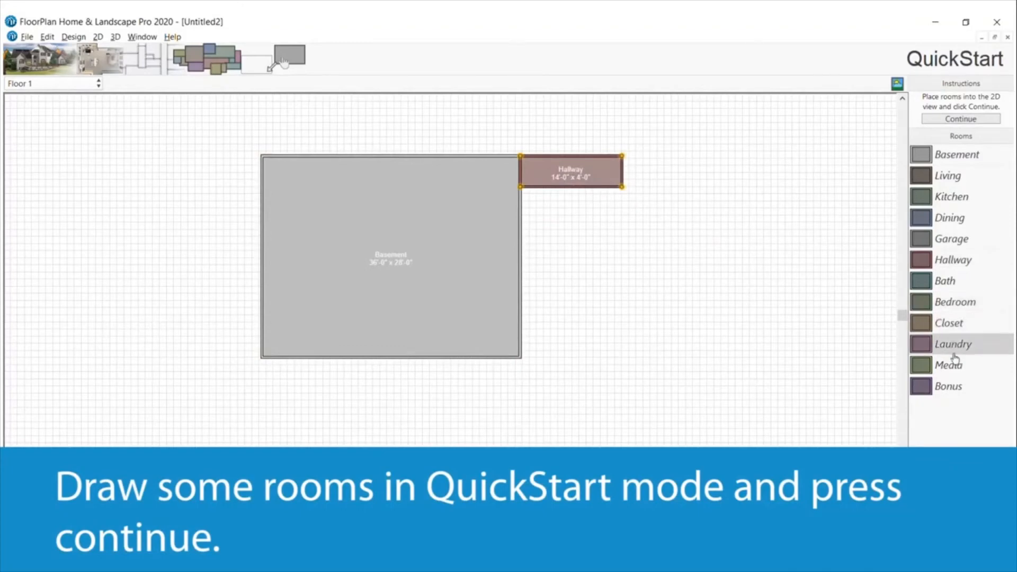
left_click_drag(949, 365, 571, 231)
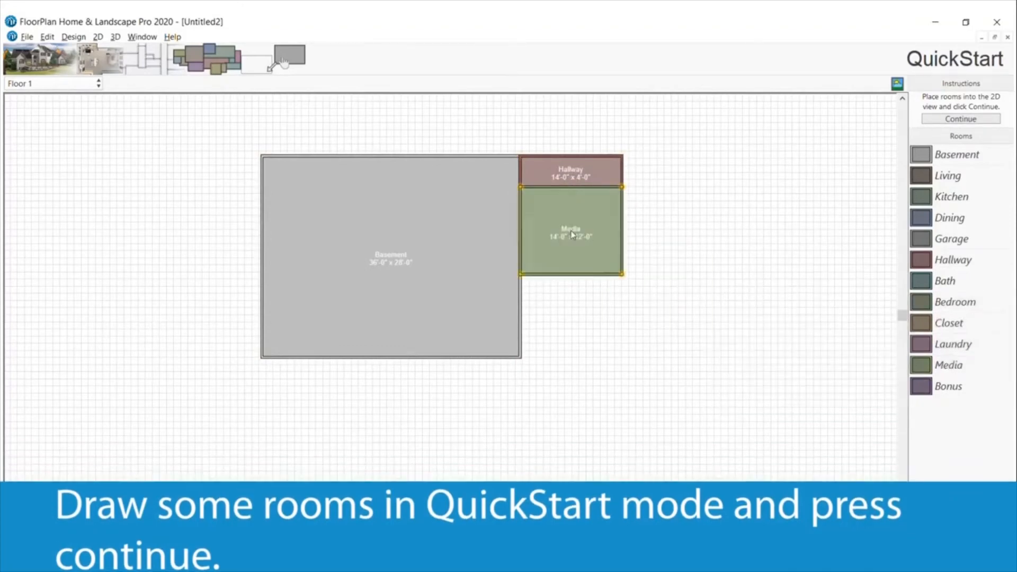
Generate the floor plan from the QuickStart rooms and fill the Basement room with the Block pattern.
left_click(933, 119)
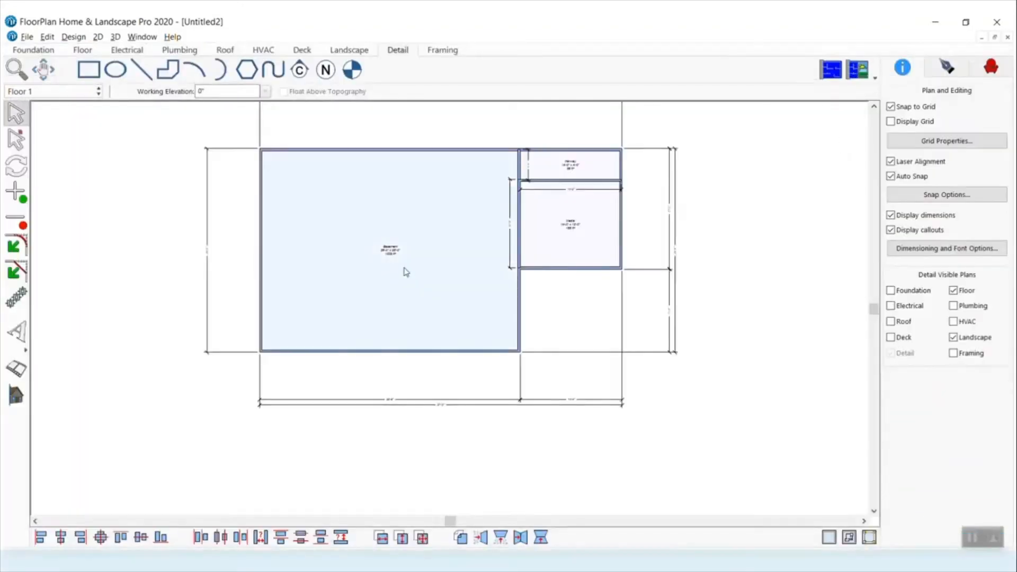
left_click(454, 313)
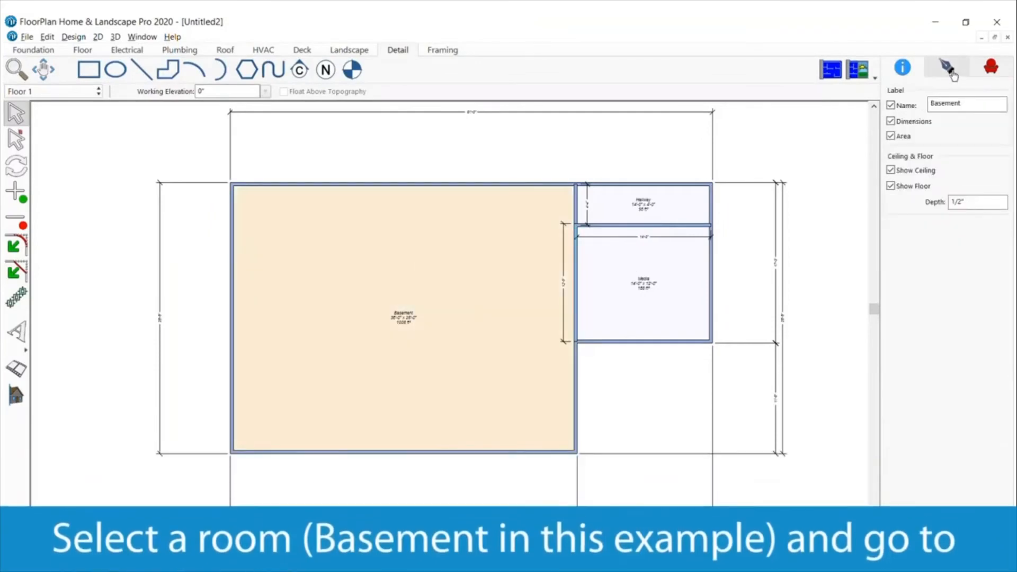
left_click(948, 68)
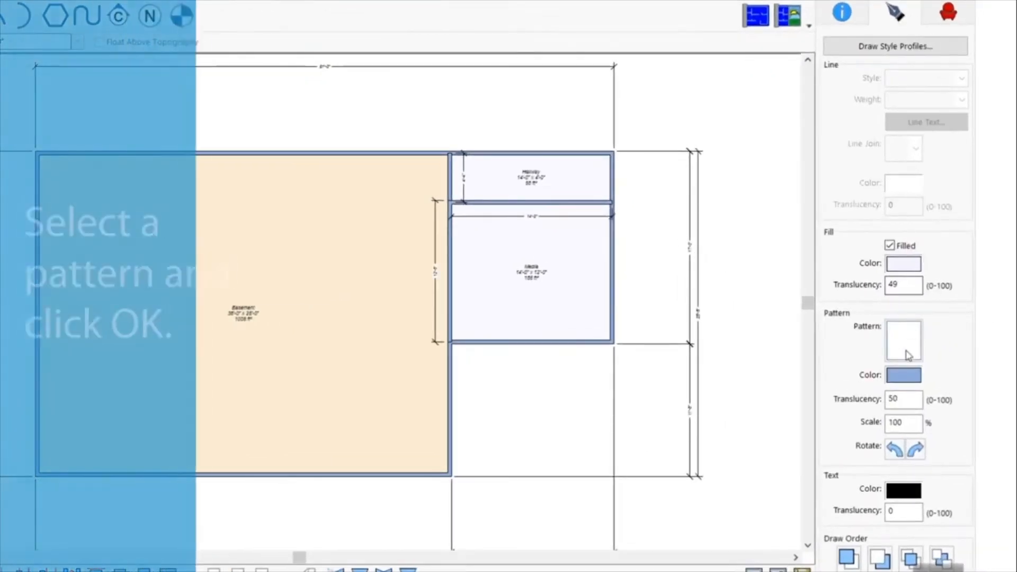
left_click(904, 341)
left_click(657, 328)
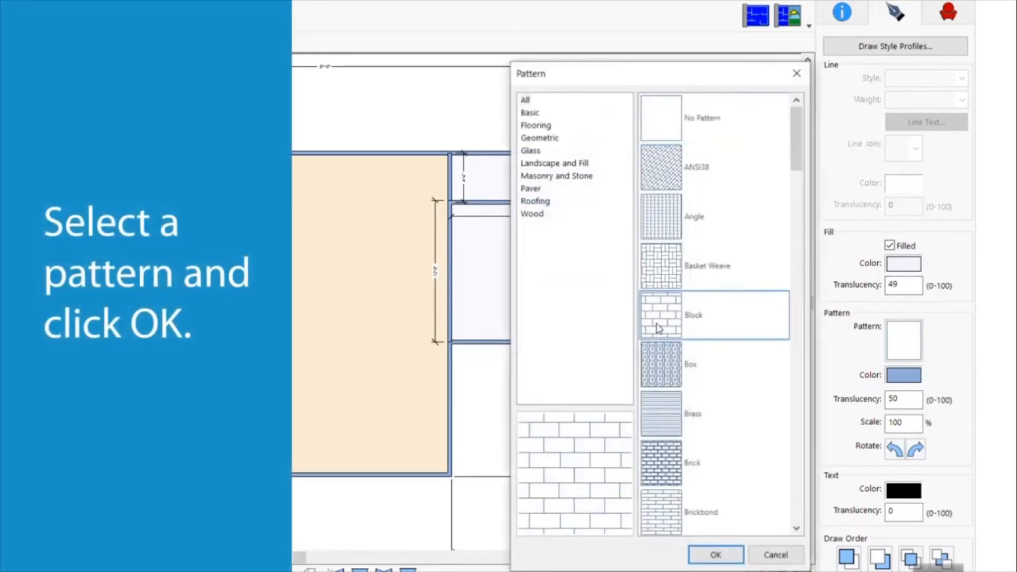
left_click(716, 555)
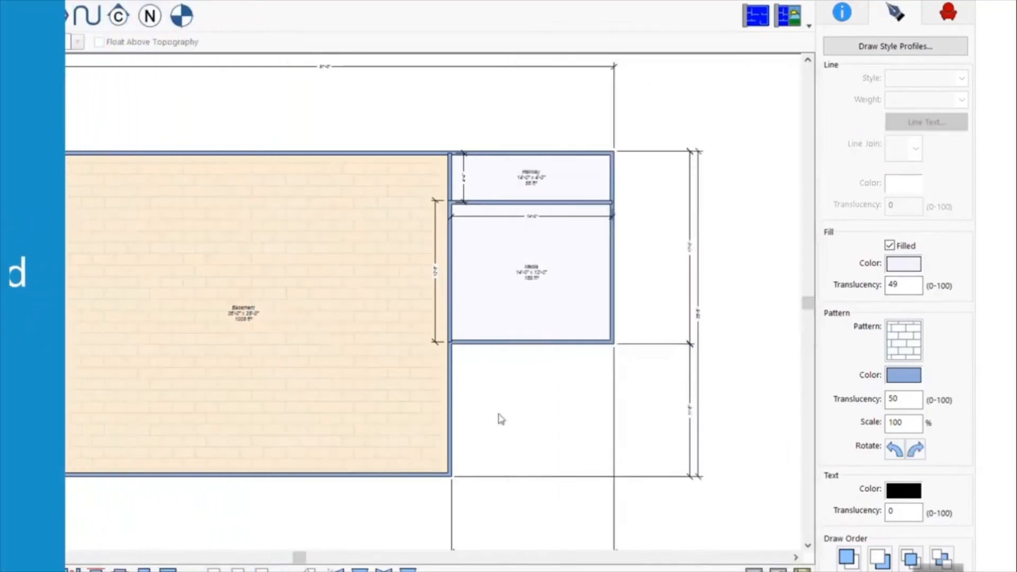
Rotate the Basement's block pattern clockwise and open its pattern color for editing.
scroll(298, 307, "up", 3)
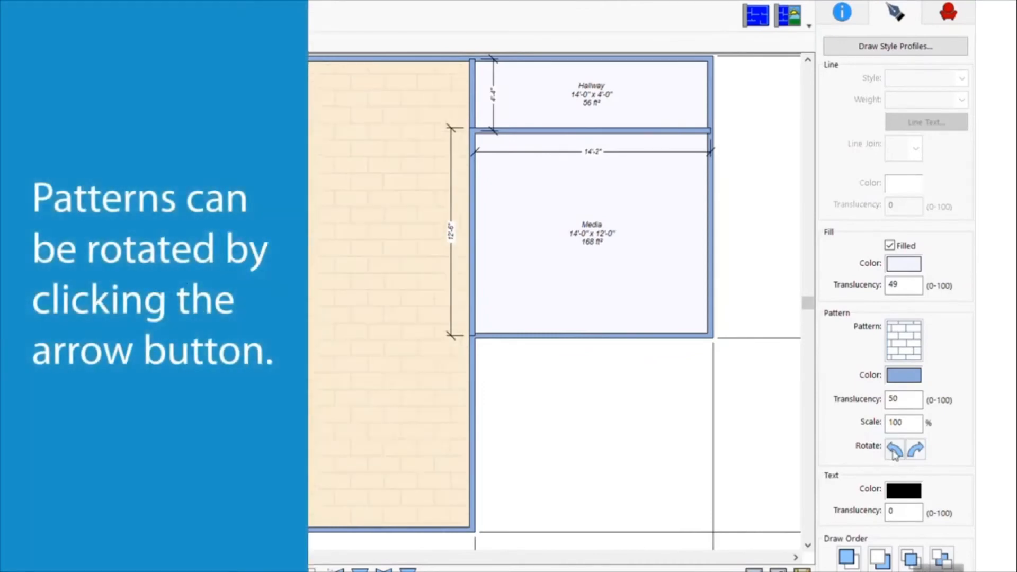
left_click(916, 451)
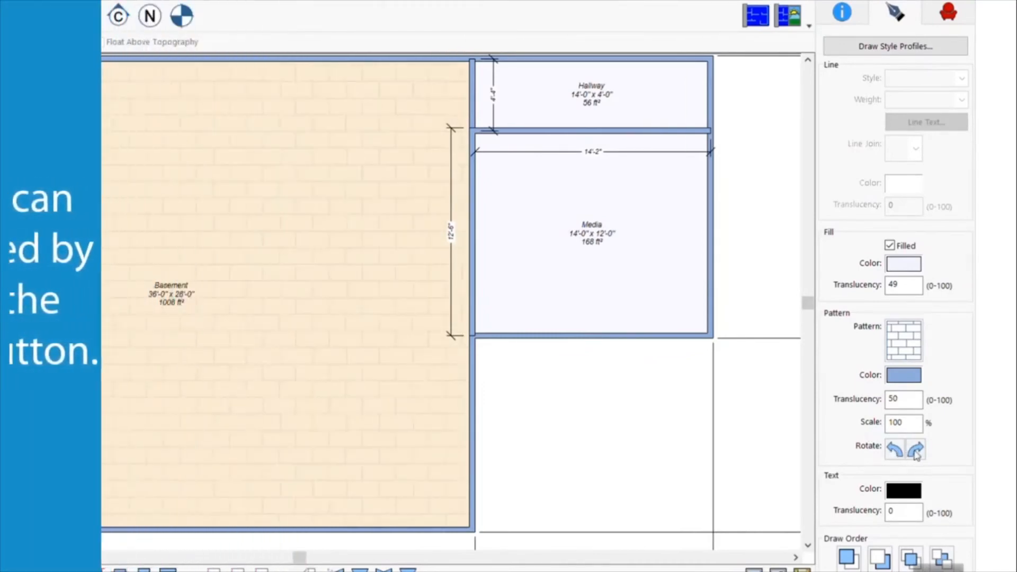
left_click(903, 376)
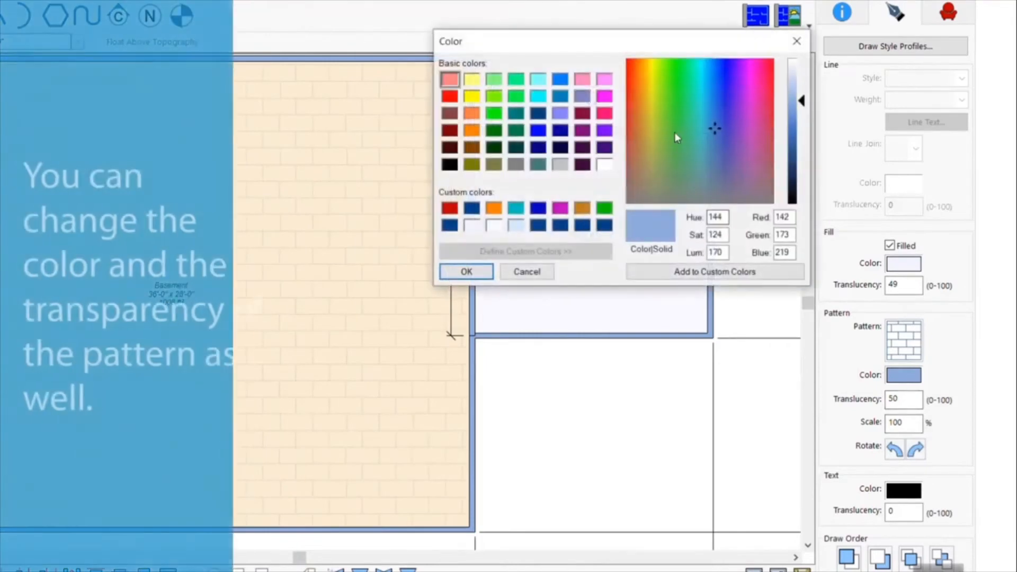
left_click(490, 270)
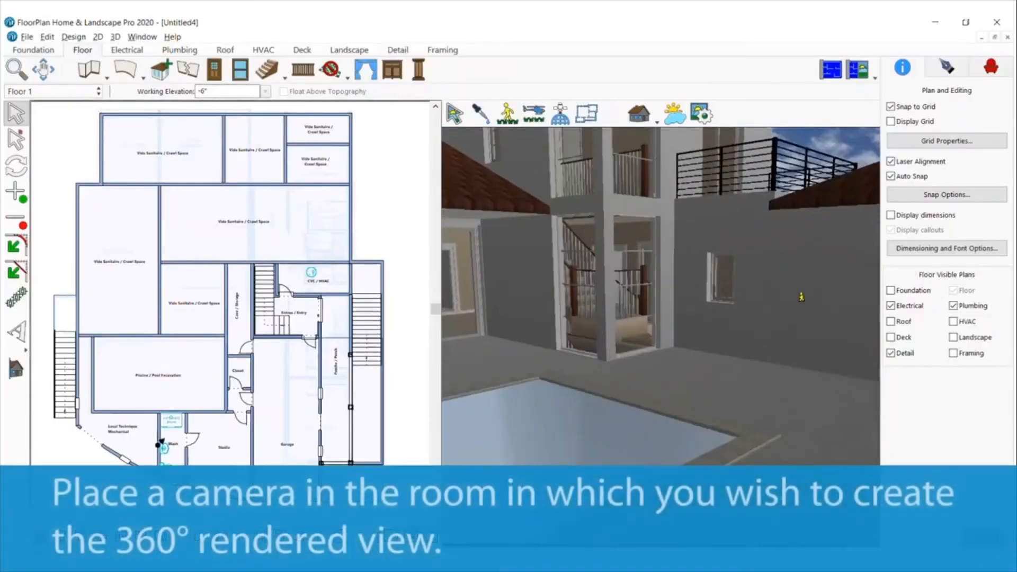
Place the camera in the plan's upper-left crawl space room and export a standard-quality 360° cube map named 360 test.
left_click_drag(223, 318, 169, 152)
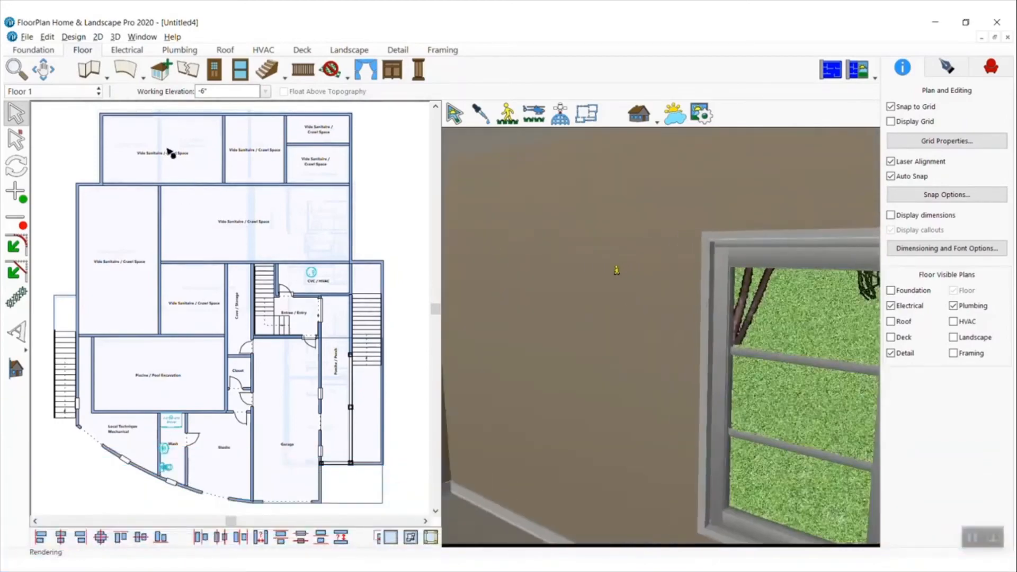
left_click(26, 37)
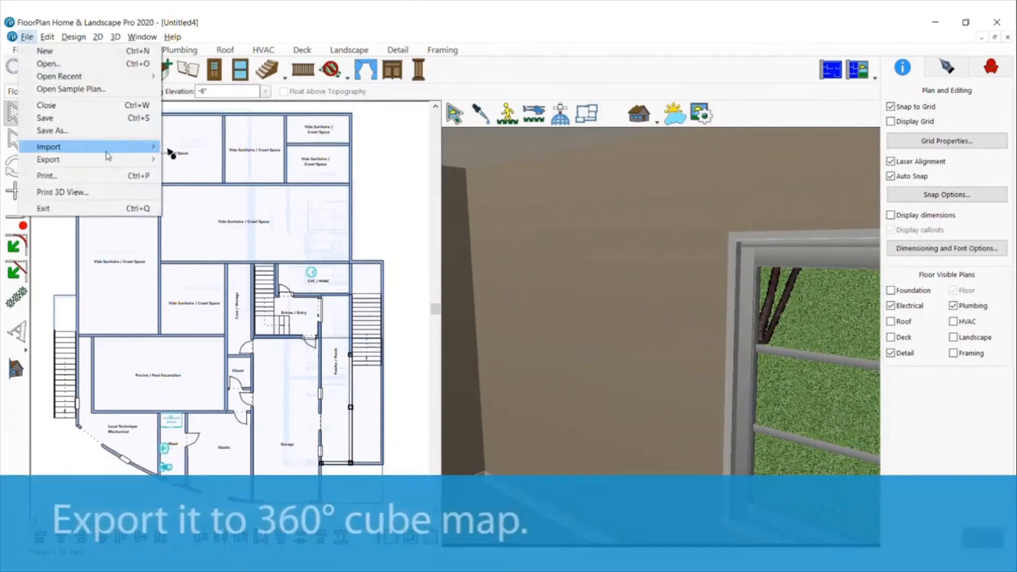
mouse_move(110, 159)
left_click(225, 211)
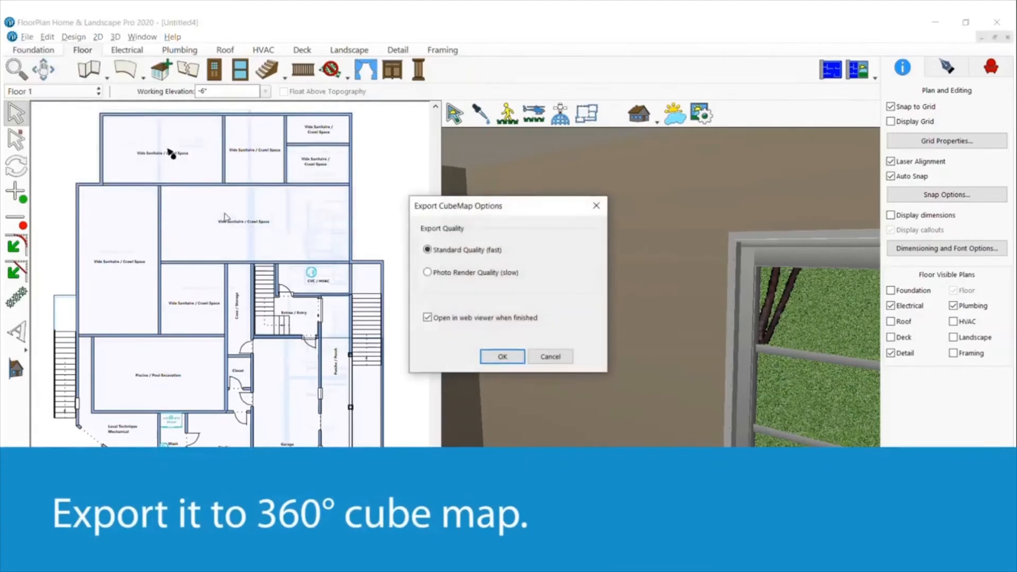
left_click(502, 356)
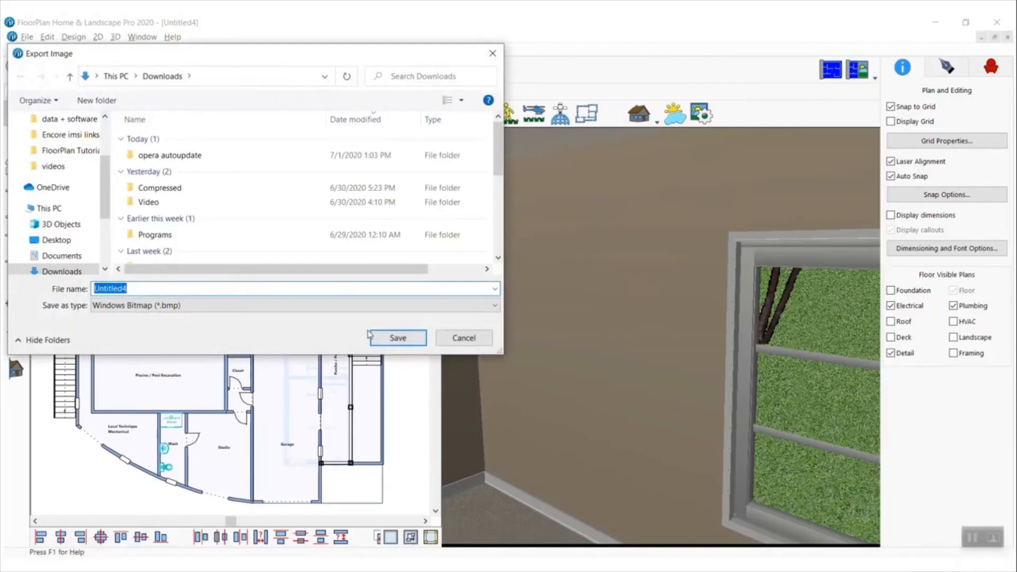
type("360 test")
key("Return")
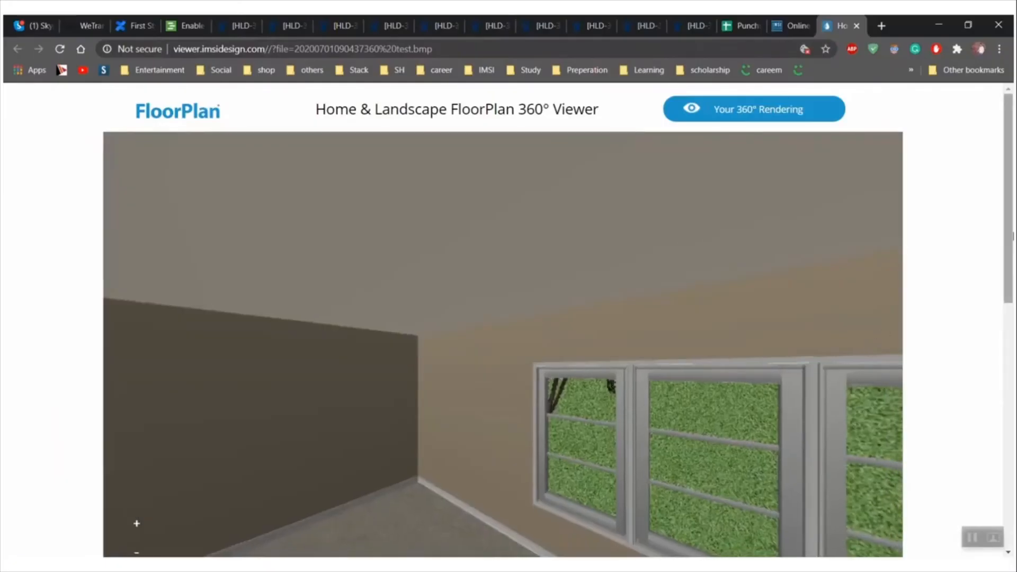
Examine the 360° rendering full screen in the browser's FloorPlan viewer, turning the view around the room, and exit full screen.
scroll(98, 425, "down", 3)
left_click(136, 444)
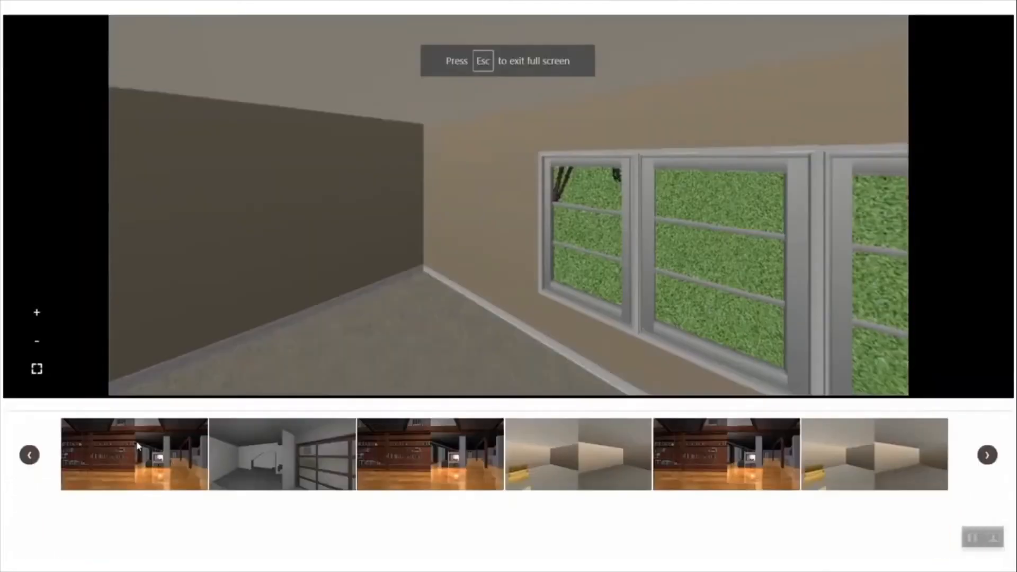
left_click_drag(253, 315, 827, 316)
left_click_drag(445, 321, 495, 370)
left_click(36, 554)
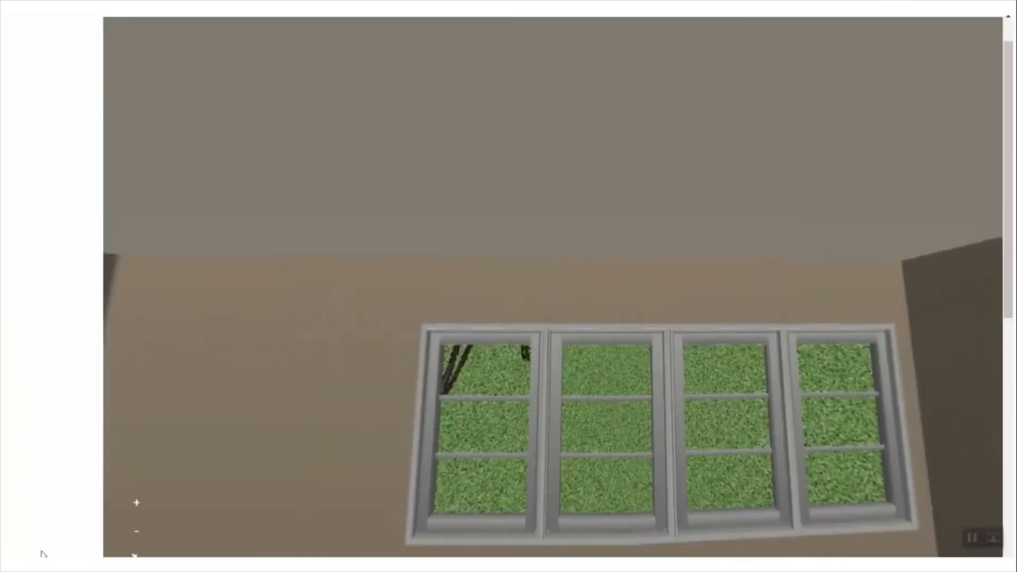